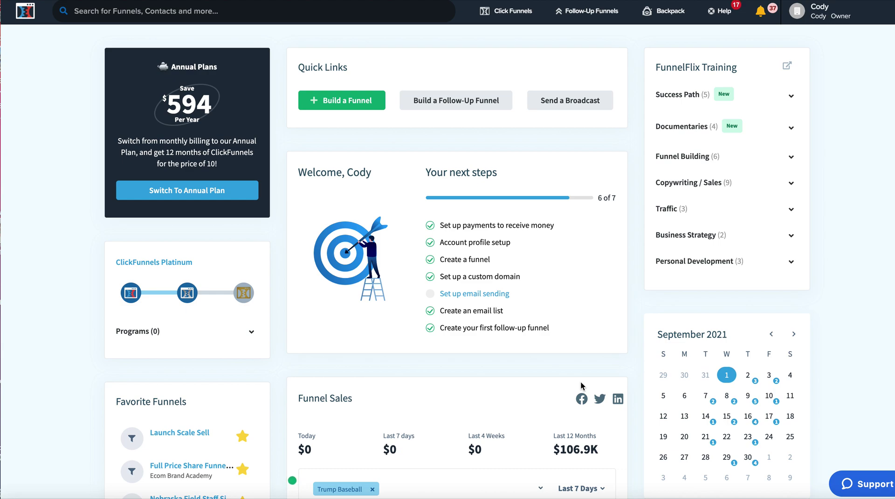
Open the Trump Coin 2021 [Straight Sale] funnel from the list of all funnels
{"action": "mouse_move", "coordinate": [503, 13]}
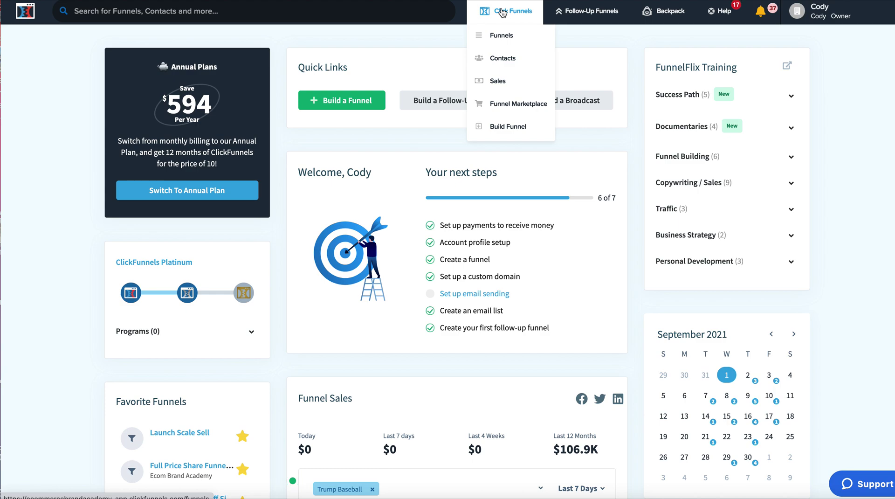
{"action": "left_click", "coordinate": [516, 35]}
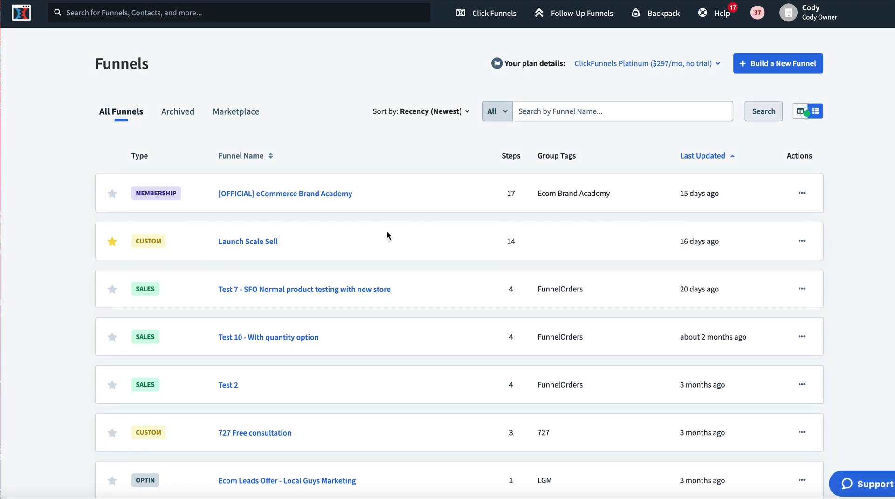
{"action": "scroll", "coordinate": [387, 231], "scroll_direction": "down", "scroll_amount": 6}
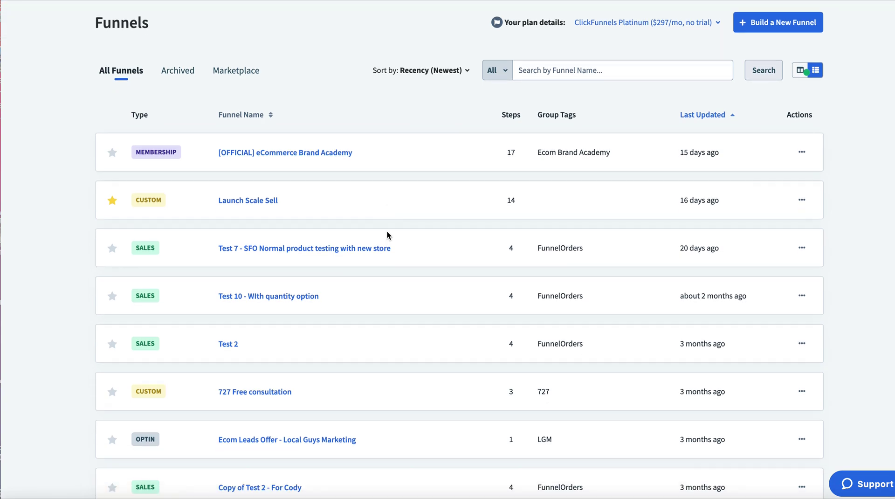
{"action": "scroll", "coordinate": [387, 231], "scroll_direction": "down", "scroll_amount": 5}
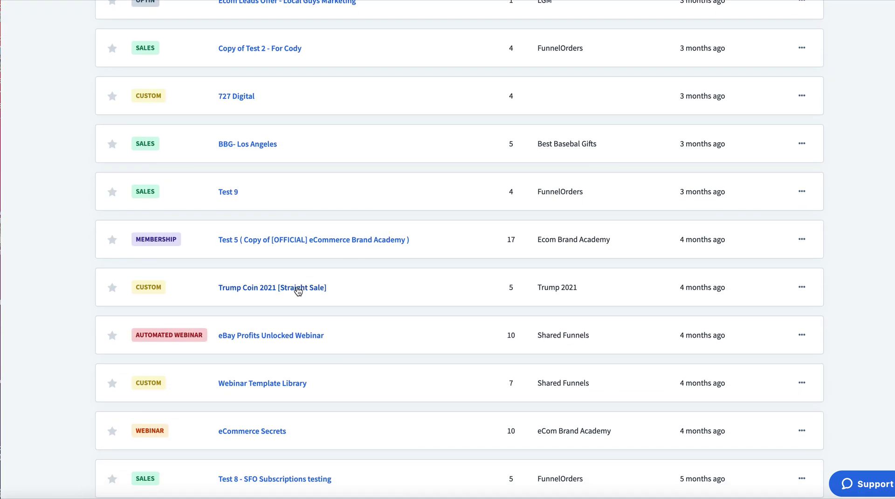
{"action": "left_click", "coordinate": [430, 299]}
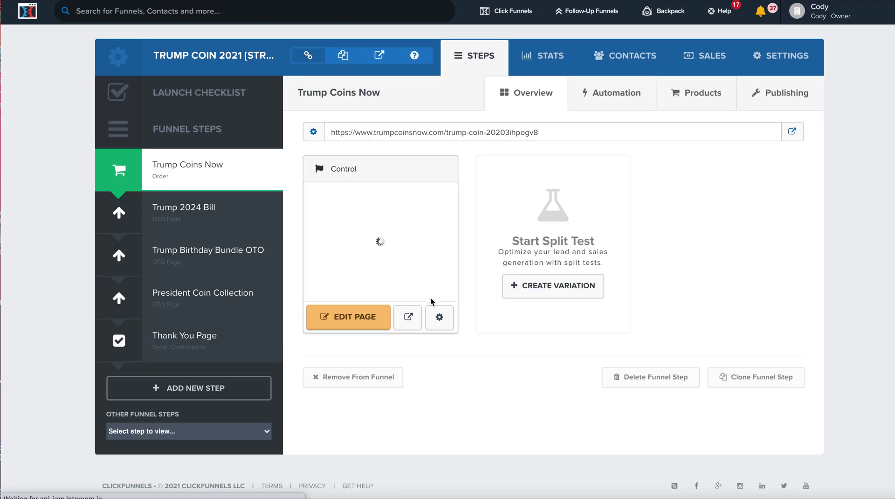
Preview the Trump Coins Now order page, examine it from headline to checkout form, and close the preview
{"action": "left_click", "coordinate": [416, 318]}
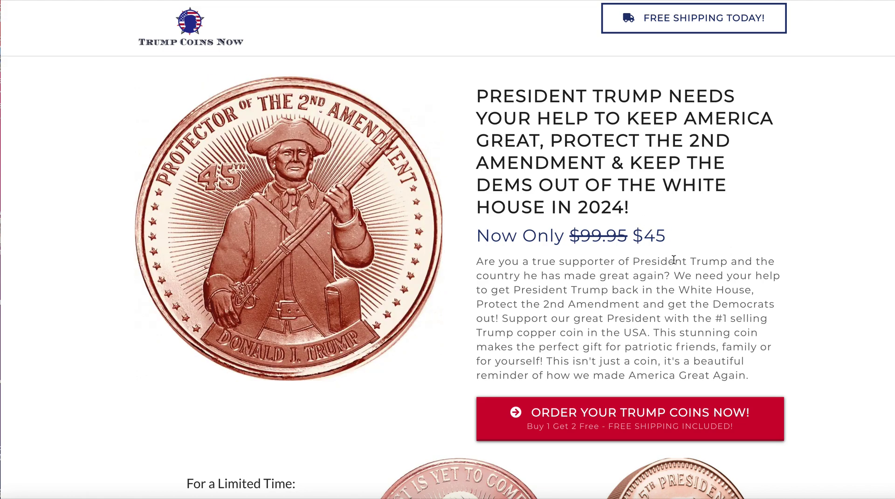
{"action": "scroll", "coordinate": [497, 298], "scroll_direction": "down", "scroll_amount": 2}
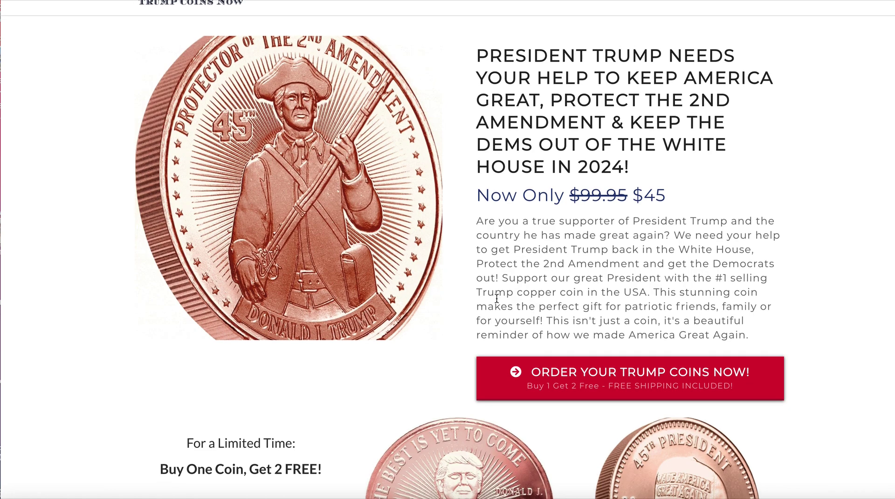
{"action": "scroll", "coordinate": [603, 181], "scroll_direction": "down", "scroll_amount": 12}
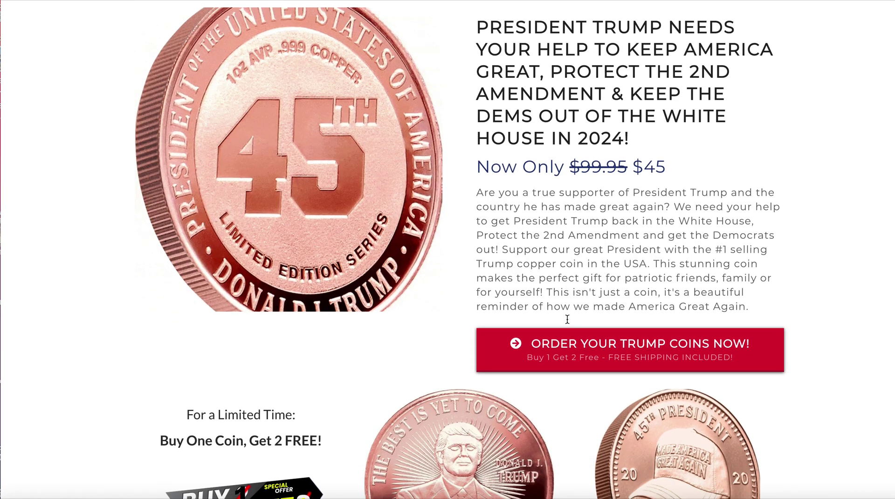
{"action": "scroll", "coordinate": [567, 320], "scroll_direction": "down", "scroll_amount": 1}
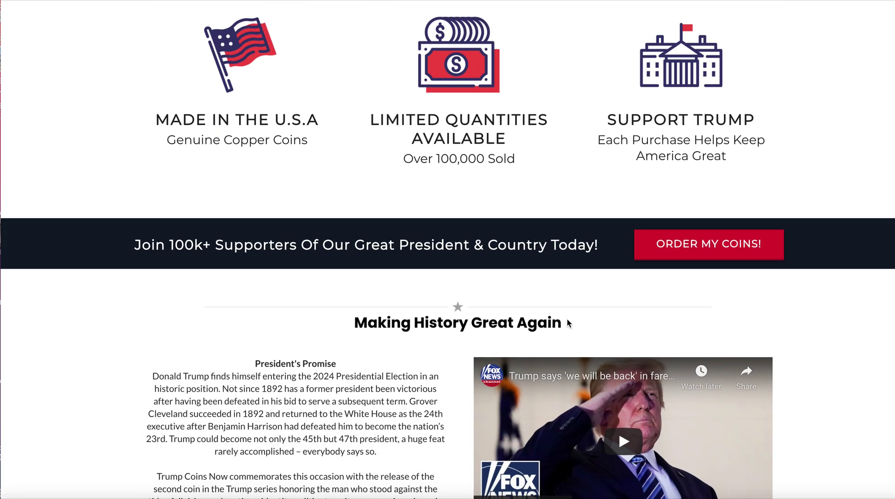
{"action": "scroll", "coordinate": [376, 298], "scroll_direction": "down", "scroll_amount": 10}
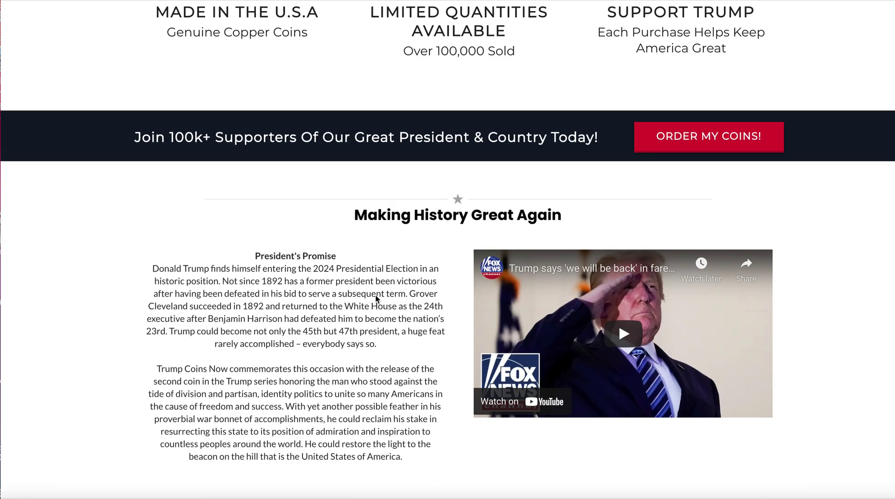
{"action": "scroll", "coordinate": [376, 295], "scroll_direction": "down", "scroll_amount": 15}
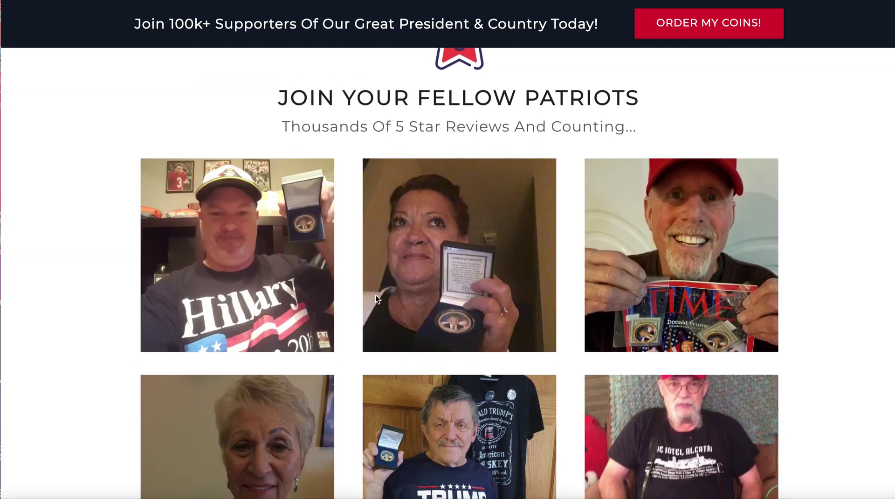
{"action": "scroll", "coordinate": [375, 295], "scroll_direction": "down", "scroll_amount": 20}
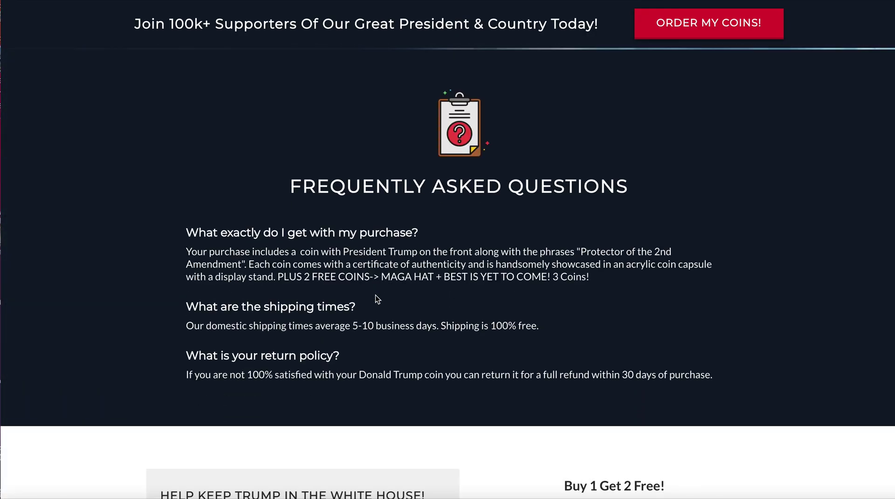
{"action": "scroll", "coordinate": [376, 299], "scroll_direction": "down", "scroll_amount": 5}
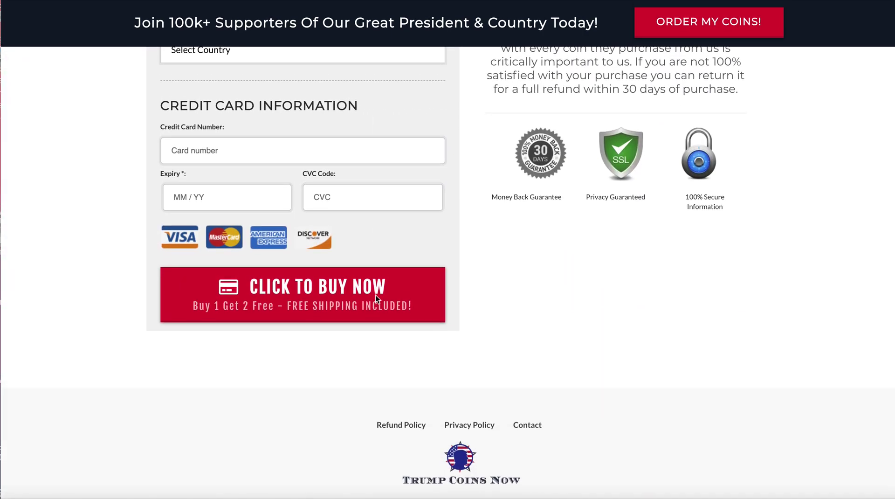
{"action": "scroll", "coordinate": [376, 298], "scroll_direction": "up", "scroll_amount": 20}
{"action": "scroll", "coordinate": [376, 298], "scroll_direction": "up", "scroll_amount": 20}
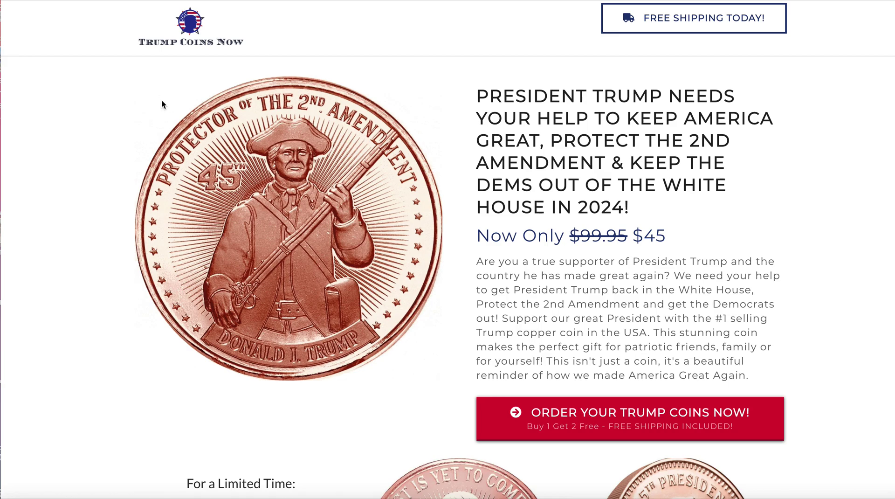
{"action": "key", "text": "ctrl+w"}
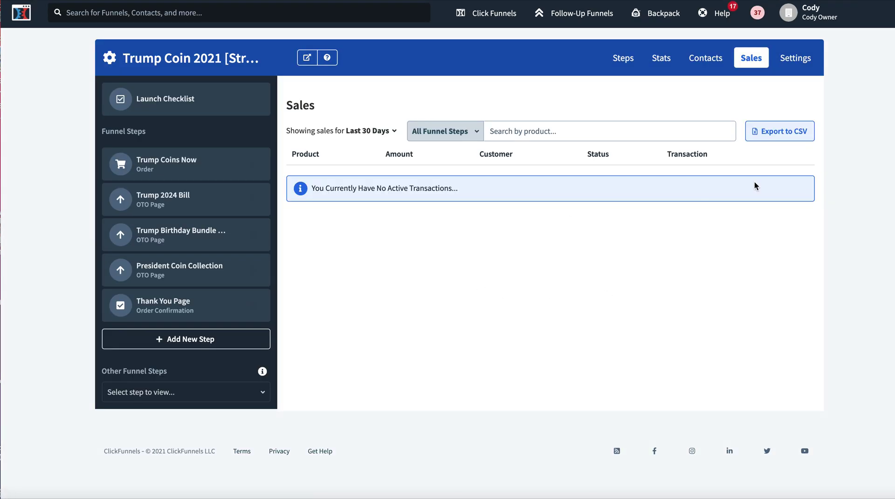
Show the funnel's sales for All Time, and return to the list of all funnels
{"action": "left_click", "coordinate": [391, 131]}
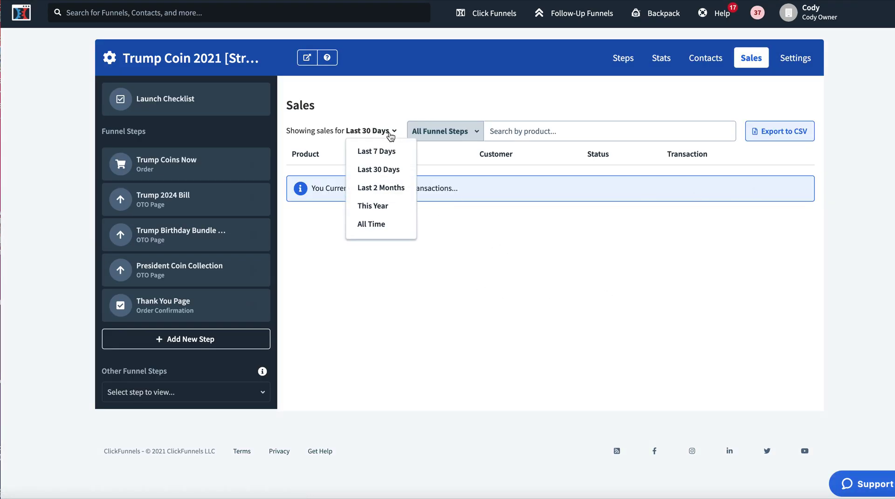
{"action": "left_click", "coordinate": [371, 225]}
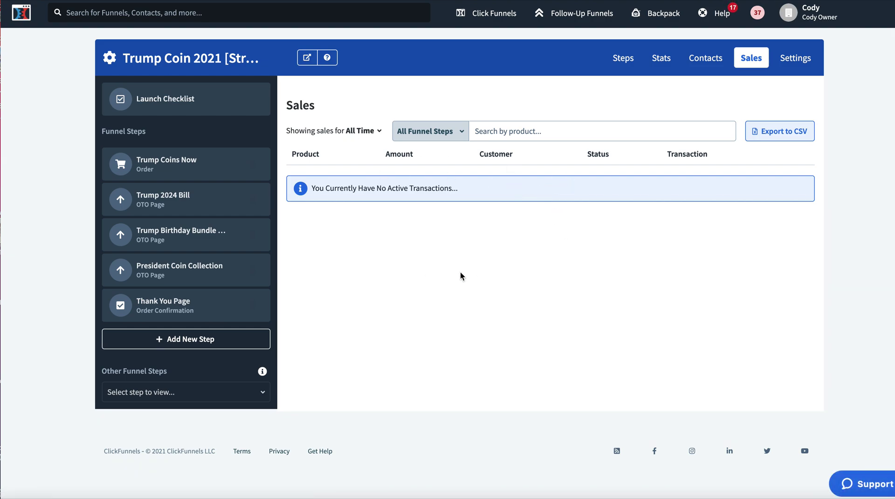
{"action": "left_click", "coordinate": [483, 24]}
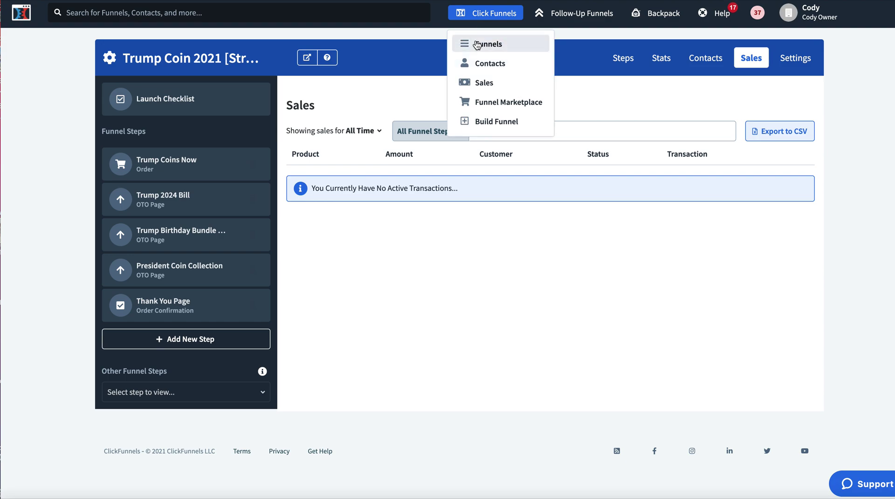
{"action": "left_click", "coordinate": [476, 45]}
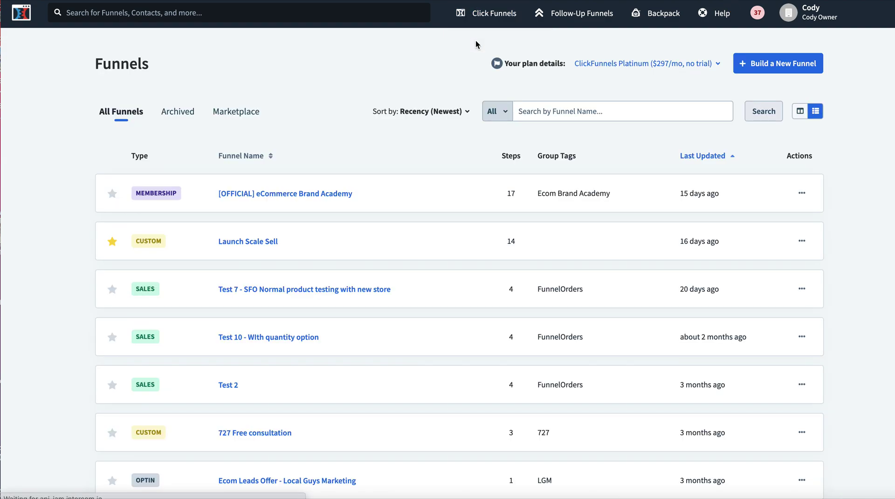
Switch to the BucksofNebraska Shopify admin, view its online store, dismiss the newsletter popup and examine the home page products
{"action": "left_click", "coordinate": [806, 113]}
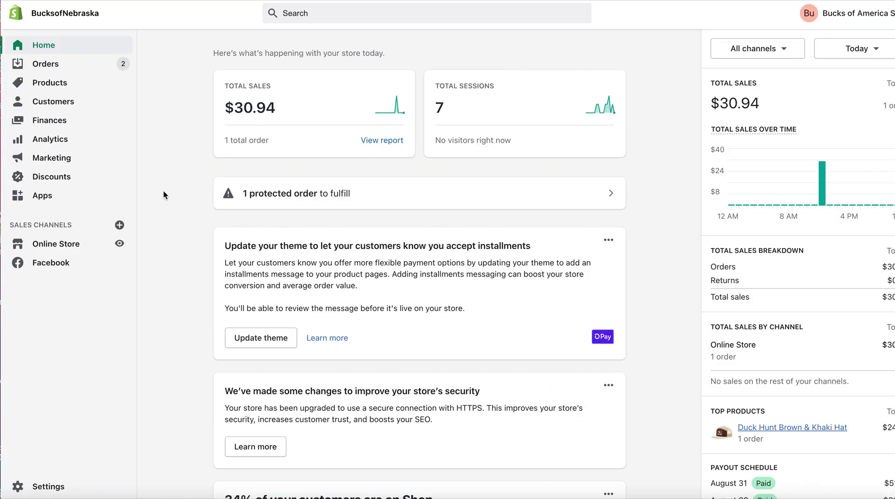
{"action": "left_click", "coordinate": [120, 243]}
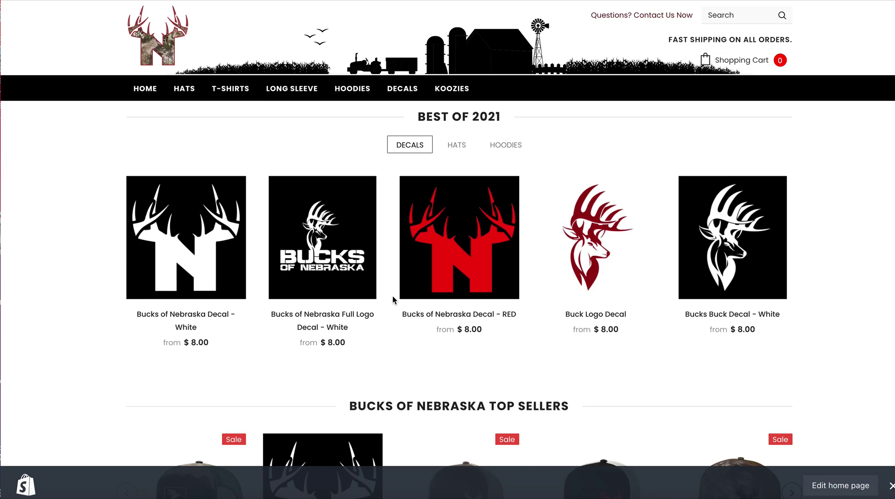
{"action": "scroll", "coordinate": [392, 296], "scroll_direction": "down", "scroll_amount": 9}
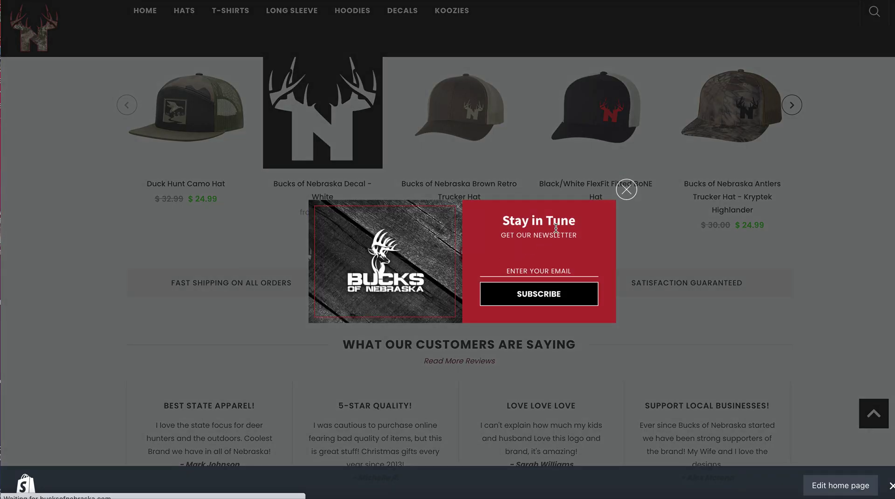
{"action": "left_click", "coordinate": [628, 197]}
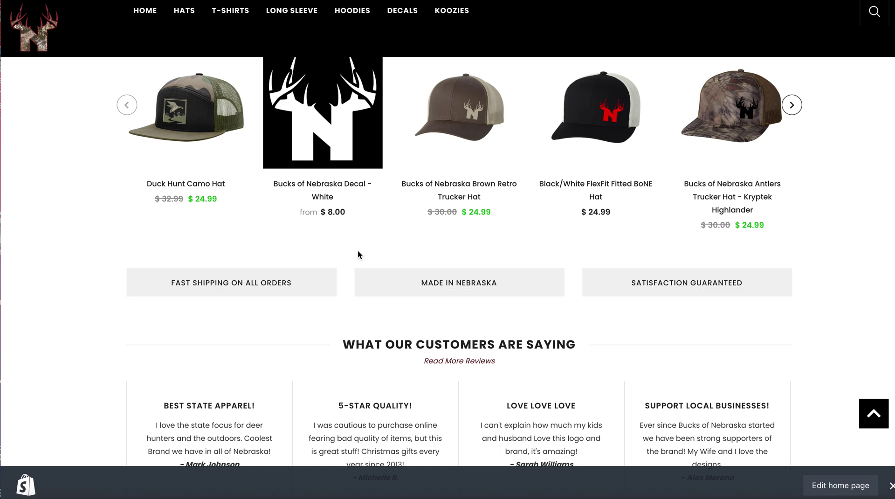
{"action": "scroll", "coordinate": [373, 256], "scroll_direction": "up", "scroll_amount": 10}
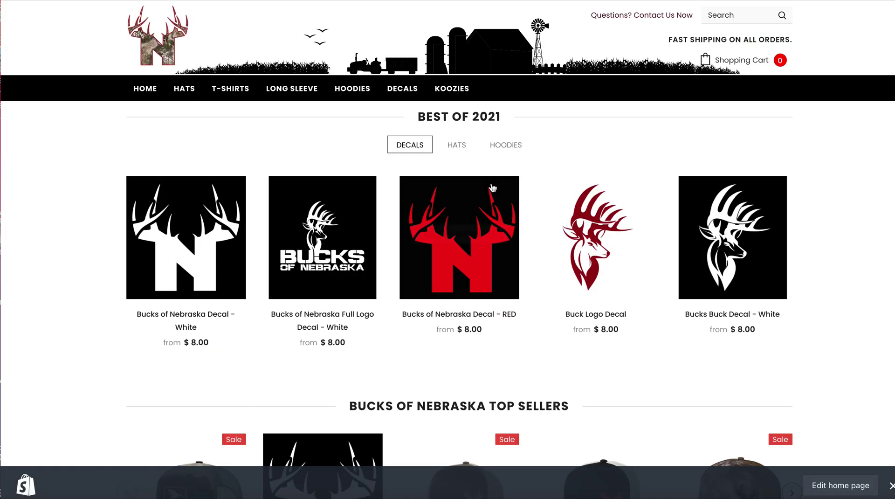
{"action": "scroll", "coordinate": [265, 114], "scroll_direction": "down", "scroll_amount": 1}
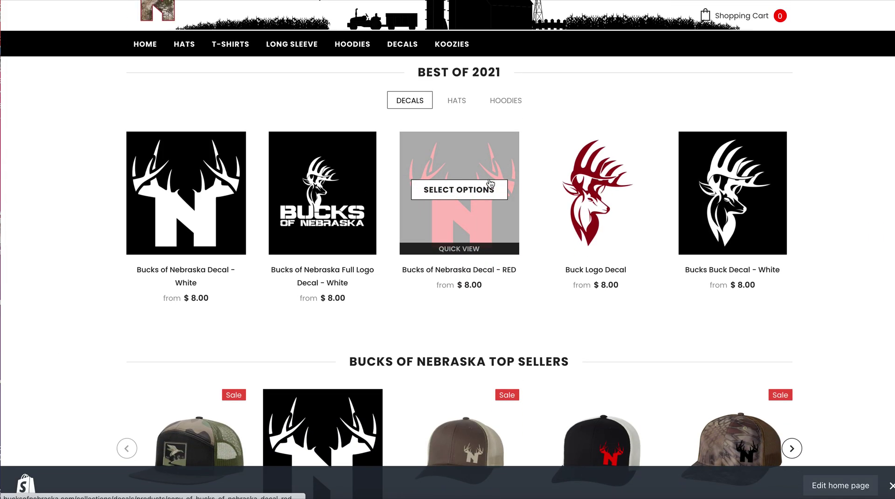
Open the store's Hats collection, look through the hats on offer, and close the storefront
{"action": "left_click", "coordinate": [185, 41]}
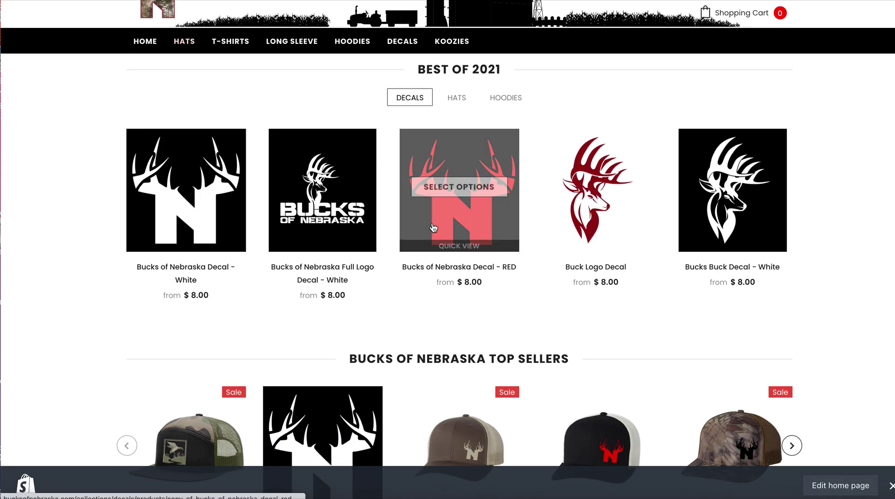
{"action": "scroll", "coordinate": [518, 220], "scroll_direction": "down", "scroll_amount": 3}
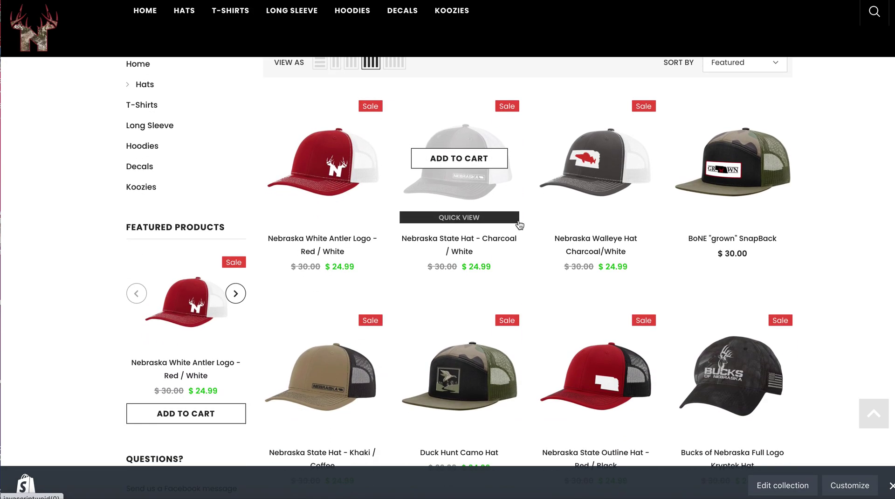
{"action": "scroll", "coordinate": [692, 250], "scroll_direction": "down", "scroll_amount": 10}
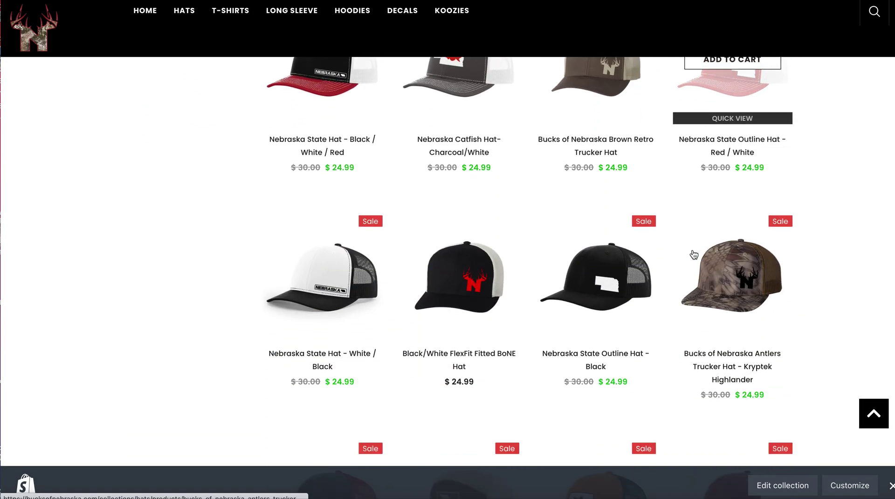
{"action": "scroll", "coordinate": [693, 254], "scroll_direction": "down", "scroll_amount": 5}
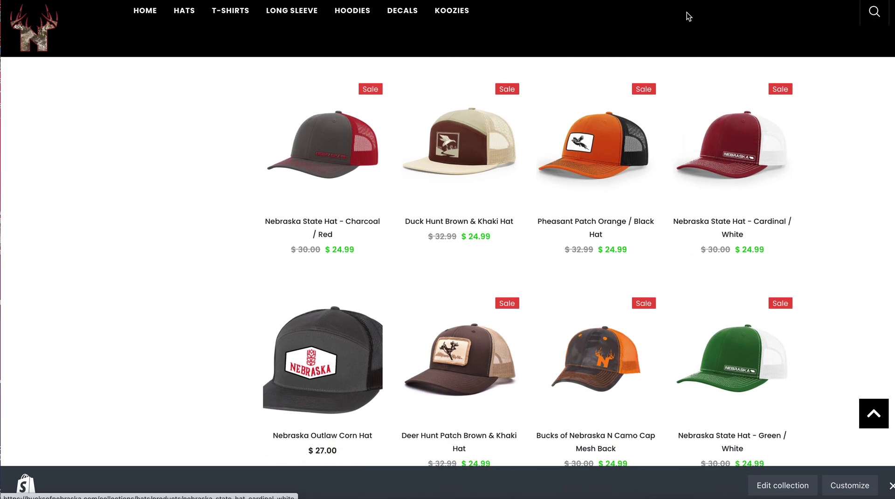
{"action": "key", "text": "ctrl+w"}
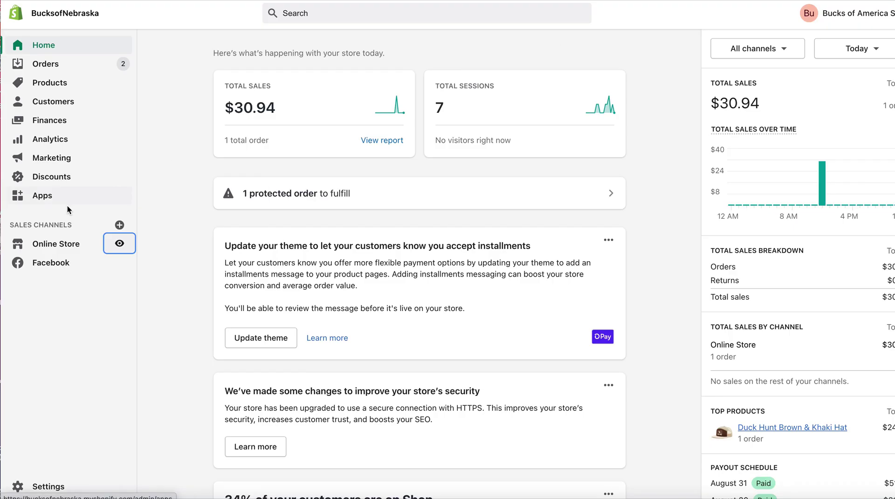
Open the installed BigStitchy 2.0 app and start designing the black Clean Up Cap from the Headwear category
{"action": "left_click", "coordinate": [51, 200]}
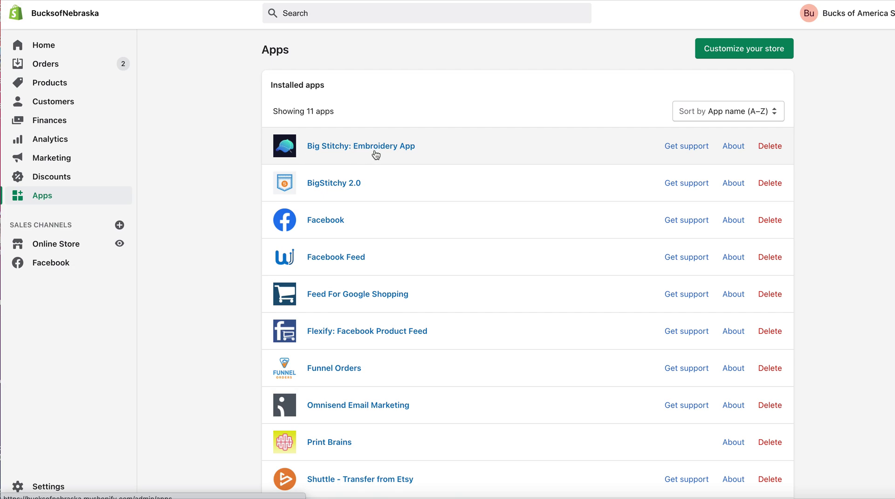
{"action": "left_click", "coordinate": [329, 186]}
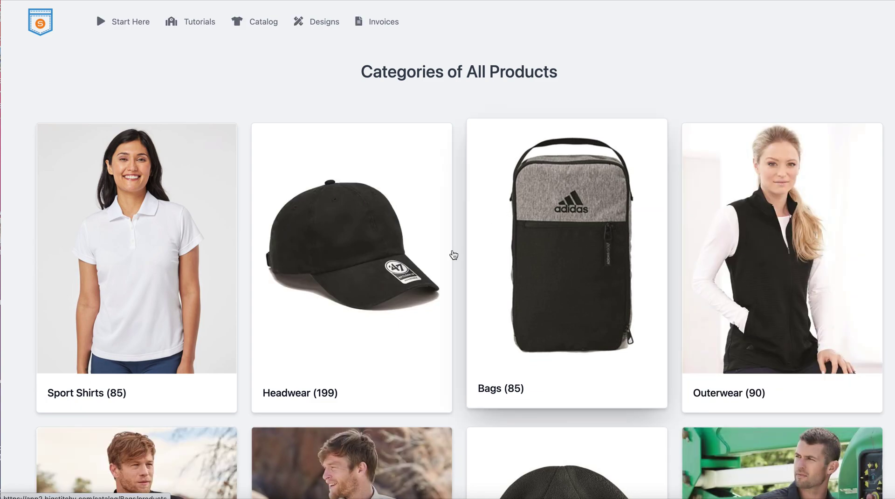
{"action": "left_click", "coordinate": [396, 284]}
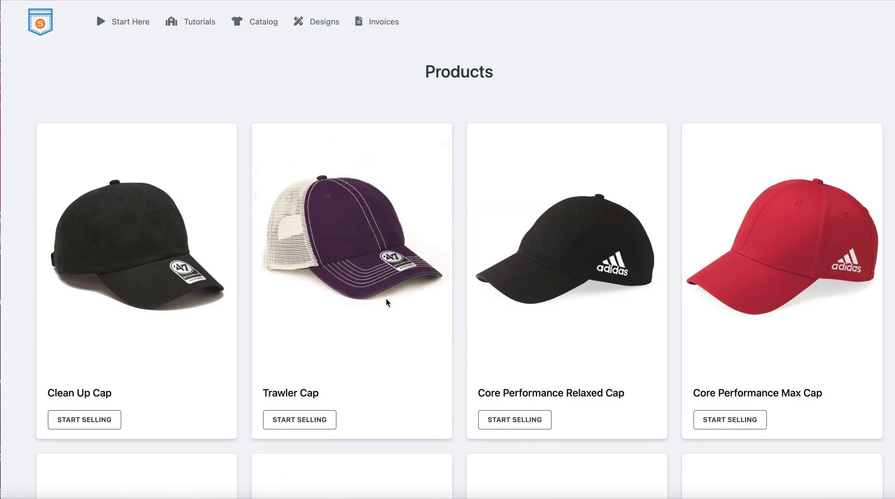
{"action": "left_click", "coordinate": [88, 420]}
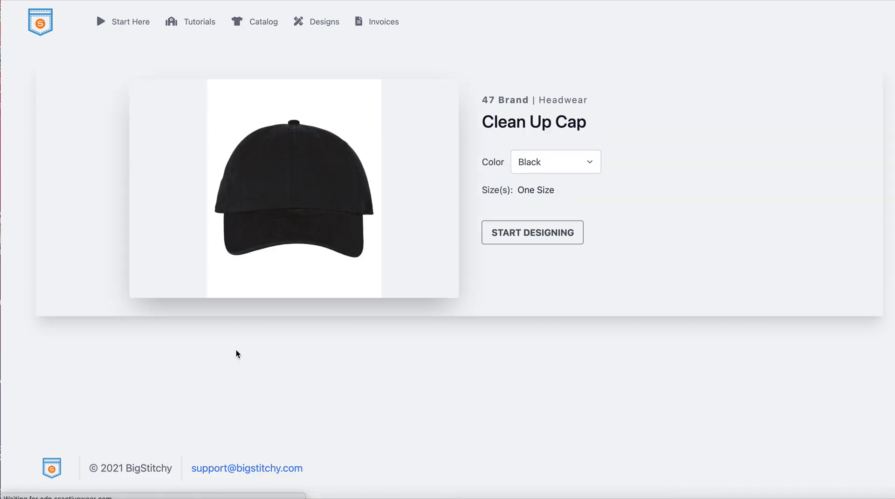
{"action": "left_click", "coordinate": [516, 239]}
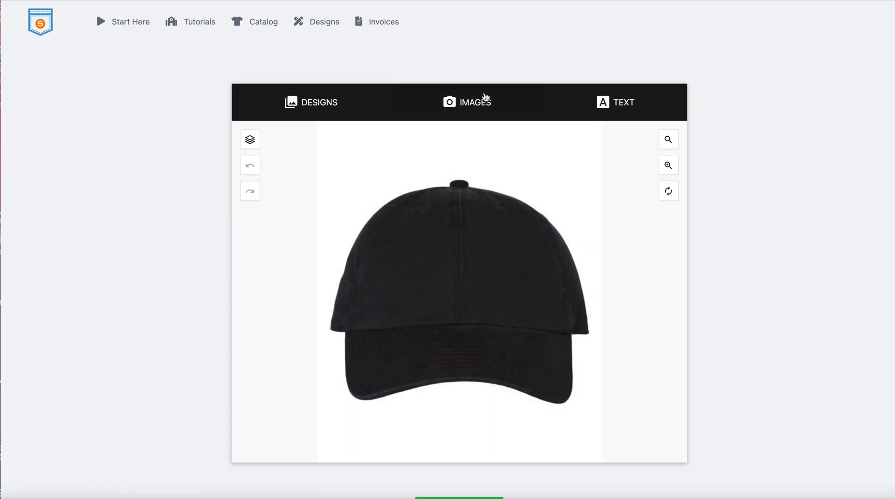
Look at the ready-made designs and the image upload area available for decorating the cap, and close both
{"action": "left_click", "coordinate": [332, 108]}
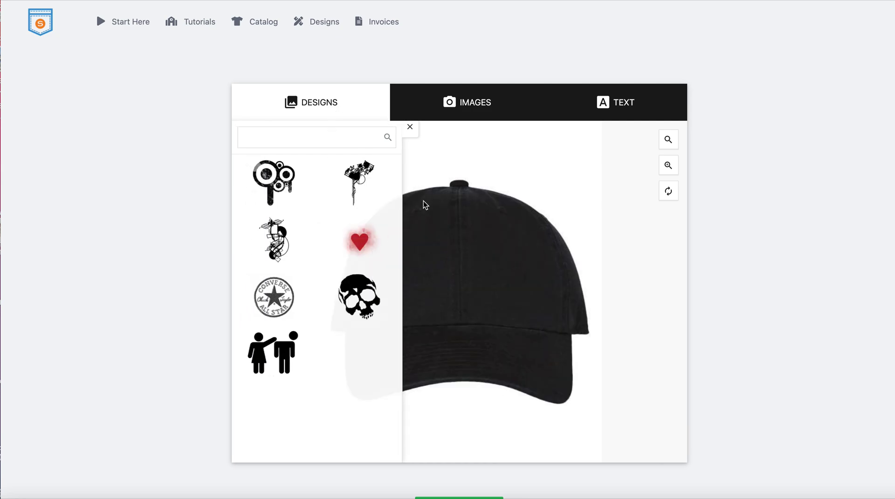
{"action": "left_click", "coordinate": [411, 127]}
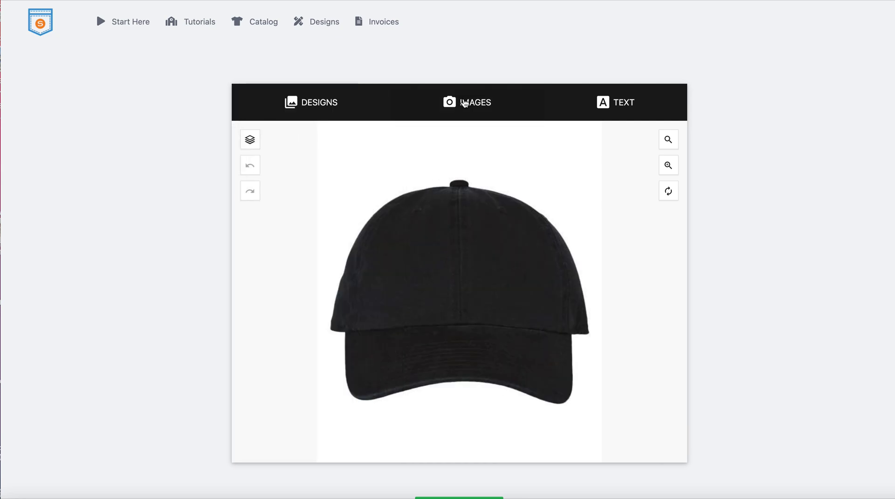
{"action": "left_click", "coordinate": [465, 103]}
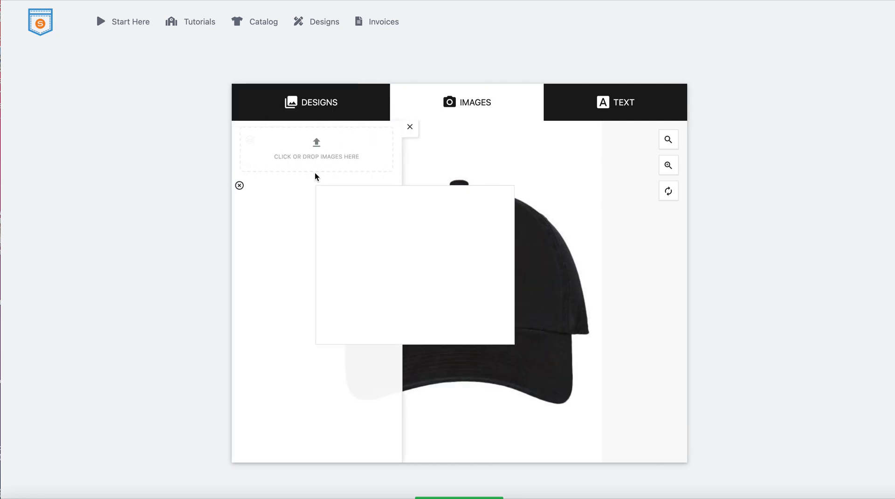
{"action": "left_click", "coordinate": [410, 127]}
Add the text "Funnel Orders" to the front of the black cap
{"action": "left_click", "coordinate": [621, 100]}
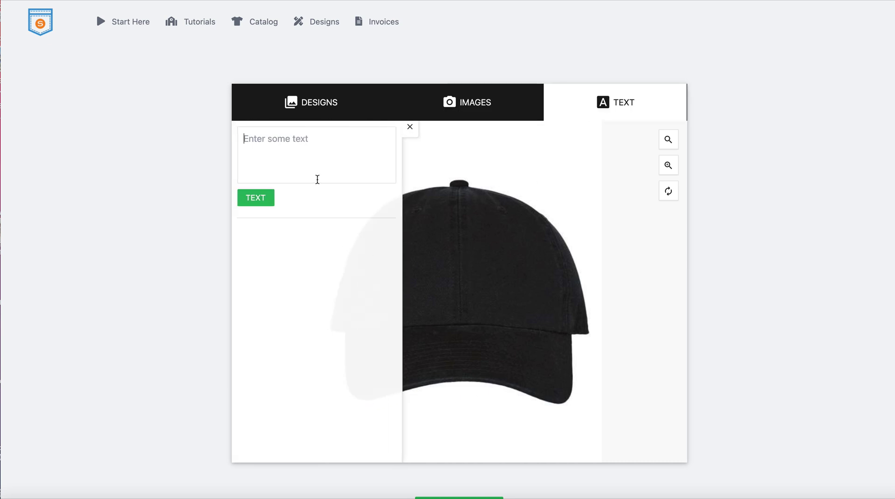
{"action": "left_click", "coordinate": [318, 180]}
{"action": "type", "text": "FUne"}
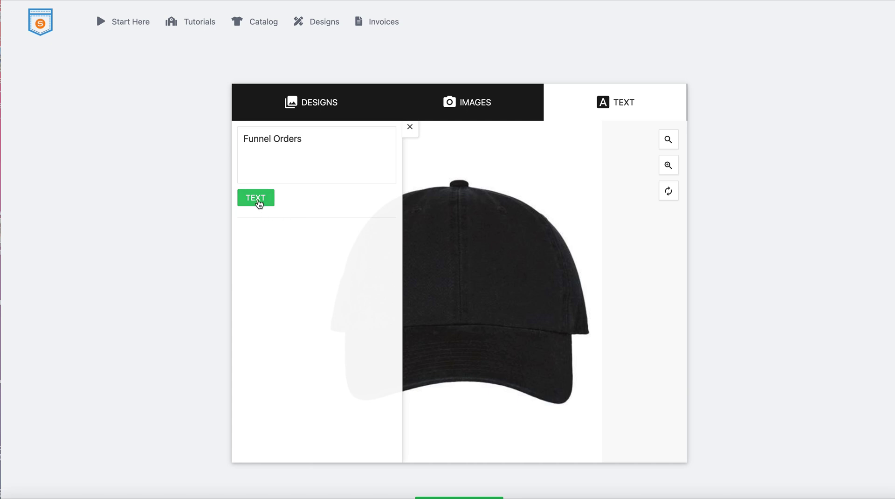
{"action": "left_click", "coordinate": [260, 202]}
Change the fill color of the "Funnel Orders" text on the cap from black to white
{"action": "left_click", "coordinate": [492, 295]}
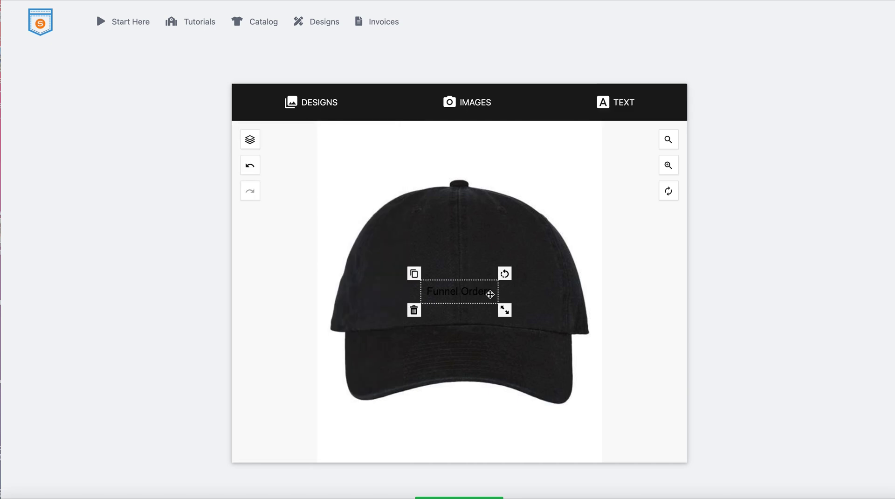
{"action": "left_click", "coordinate": [369, 339]}
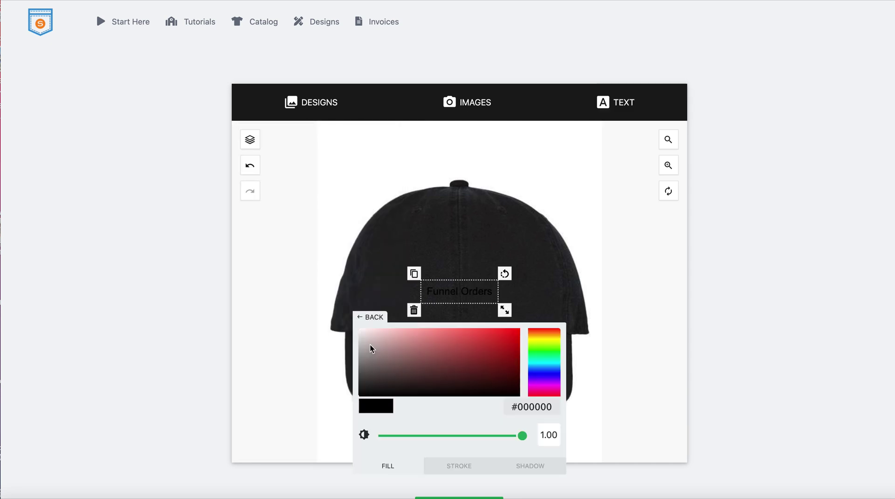
{"action": "left_click_drag", "start_coordinate": [407, 348], "coordinate": [354, 315]}
{"action": "left_click", "coordinate": [628, 303]}
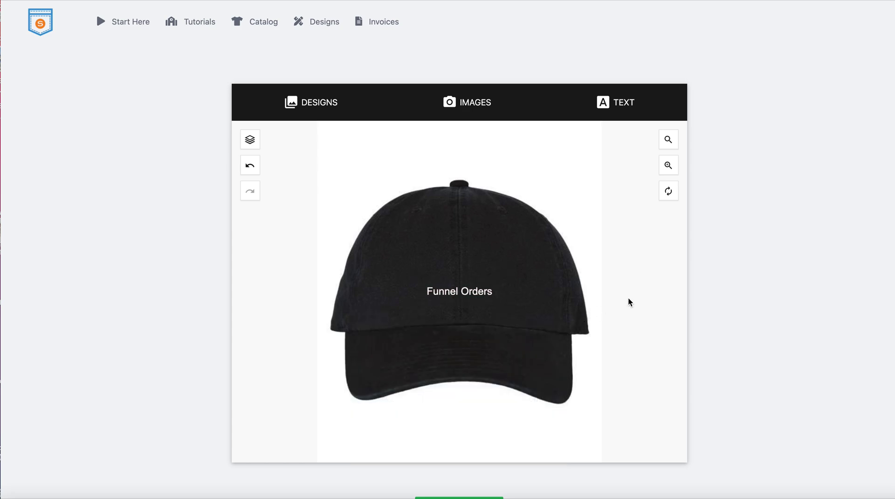
Enlarge the "Funnel Orders" text to about twice its size and center it slightly higher on the cap's front
{"action": "left_click", "coordinate": [487, 294]}
{"action": "left_click_drag", "start_coordinate": [505, 308], "coordinate": [540, 317]}
{"action": "left_click", "coordinate": [496, 287]}
{"action": "left_click_drag", "start_coordinate": [496, 288], "coordinate": [495, 281]}
{"action": "left_click", "coordinate": [668, 324]}
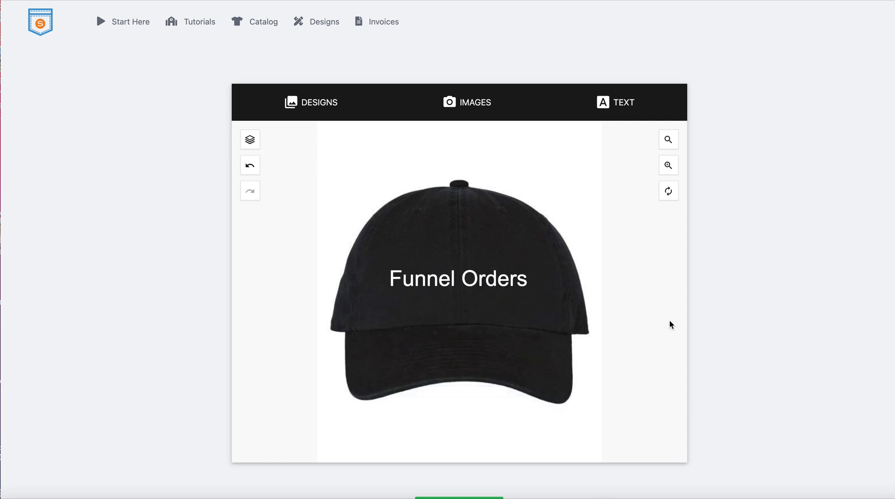
Upload the finished cap design and set the sale price of the Clean Up Cap to 27
{"action": "scroll", "coordinate": [670, 322], "scroll_direction": "down", "scroll_amount": 3}
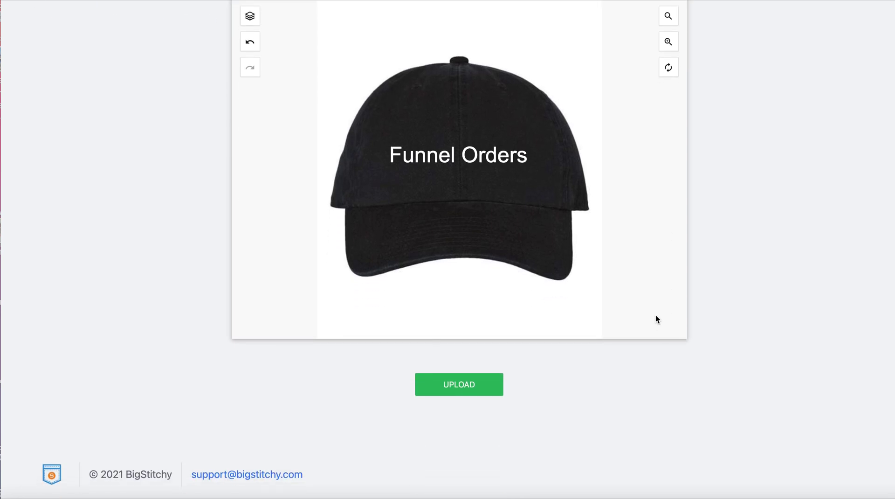
{"action": "left_click", "coordinate": [468, 389]}
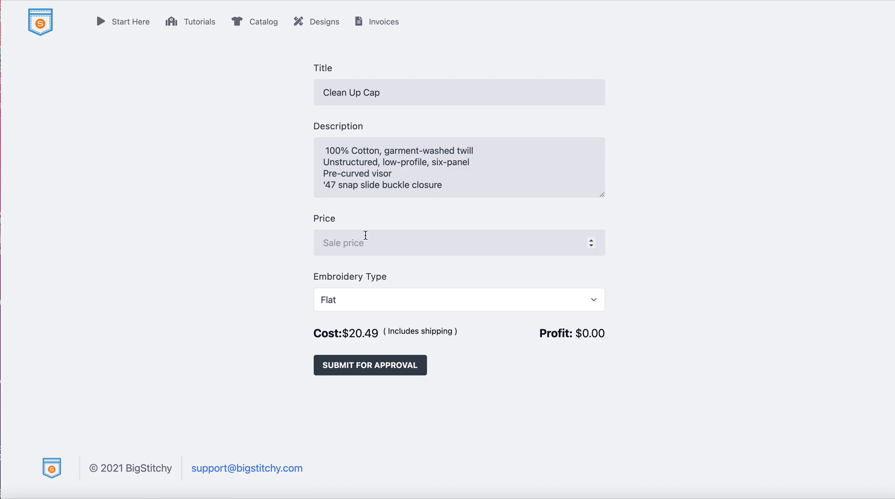
{"action": "left_click", "coordinate": [401, 241]}
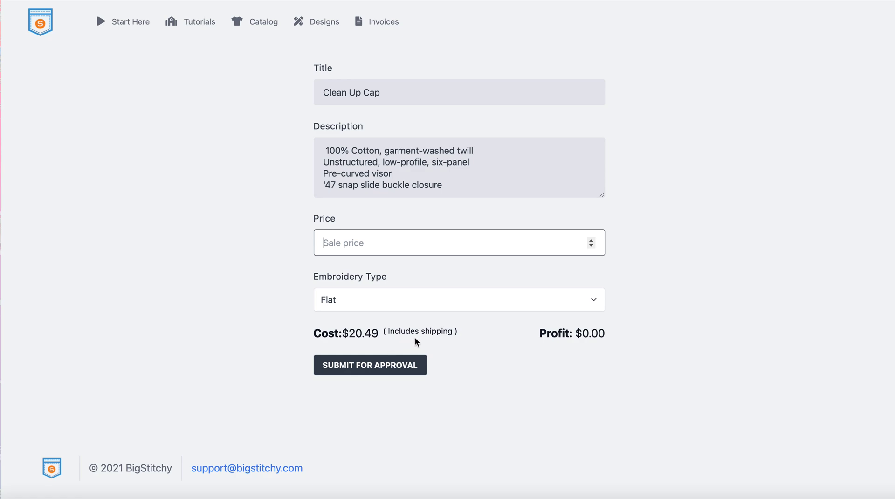
{"action": "type", "text": "27"}
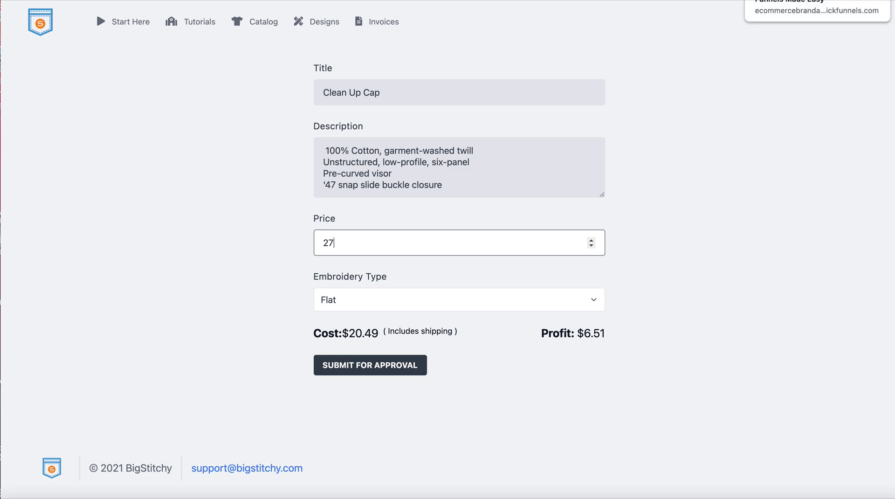
Switch to ClickFunnels to look through the list of all funnels, and return to the BigStitchy product form
{"action": "left_click", "coordinate": [783, 0]}
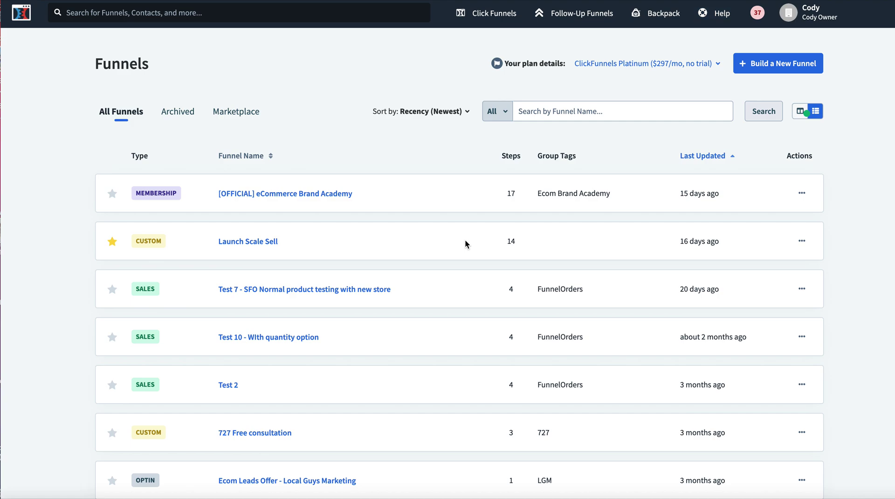
{"action": "scroll", "coordinate": [348, 369], "scroll_direction": "down", "scroll_amount": 2}
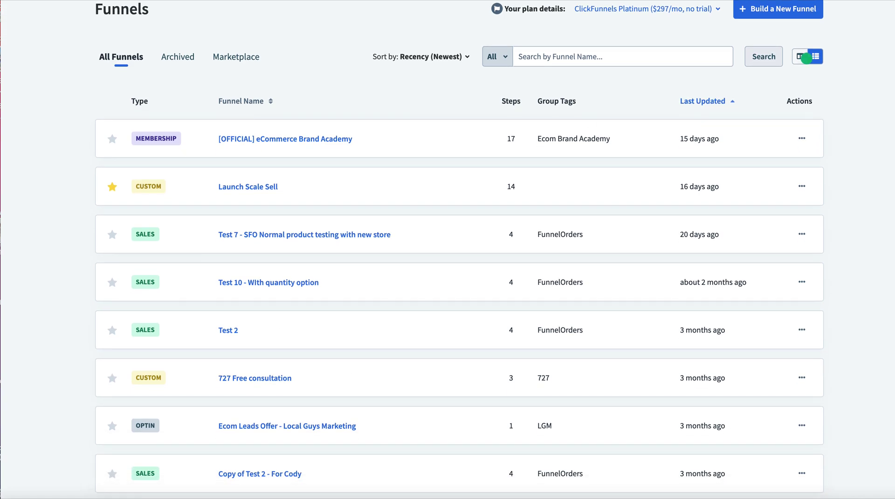
{"action": "left_click", "coordinate": [807, 0]}
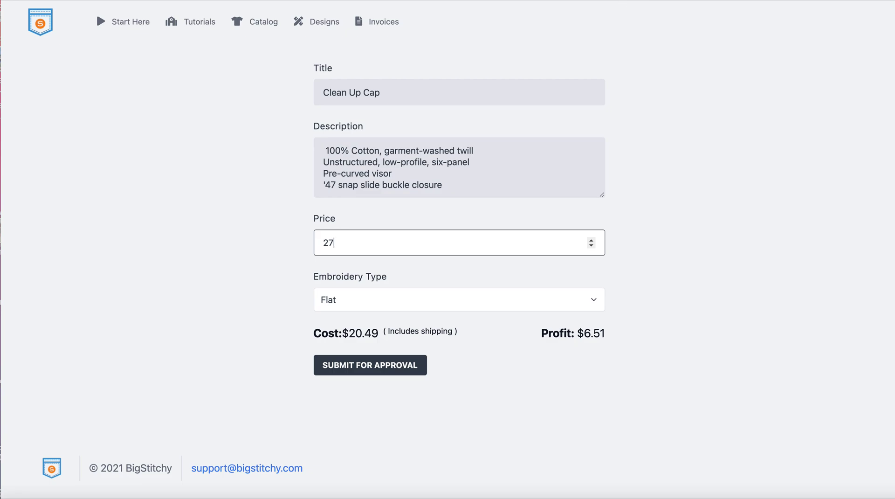
Switch to the BucksofNebraska Shopify admin and open the installed Funnel Orders app
{"action": "left_click", "coordinate": [620, 0]}
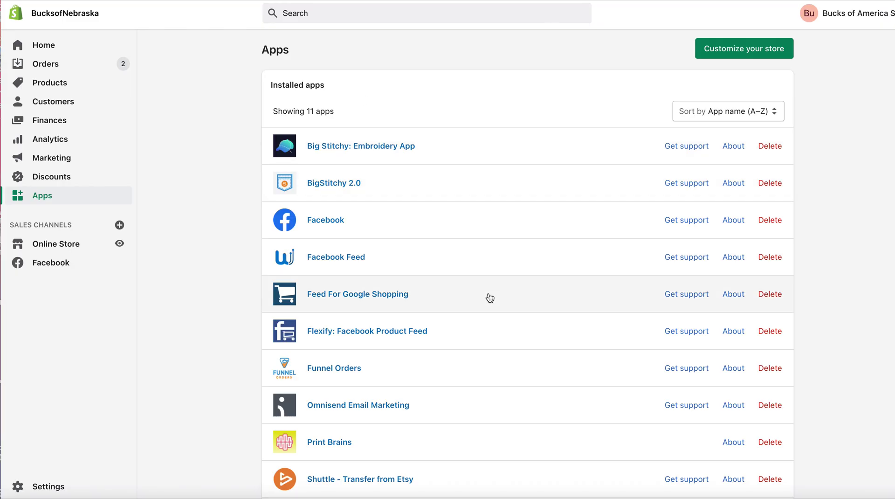
{"action": "scroll", "coordinate": [489, 297], "scroll_direction": "down", "scroll_amount": 3}
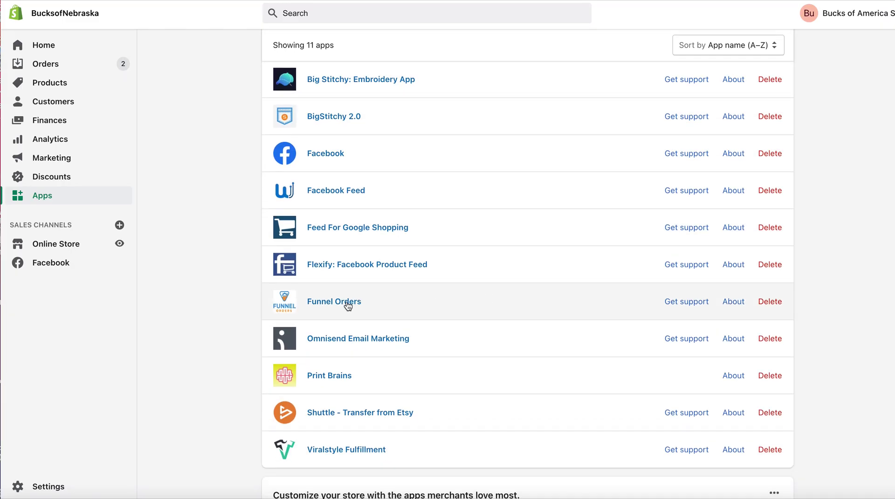
{"action": "left_click", "coordinate": [347, 301]}
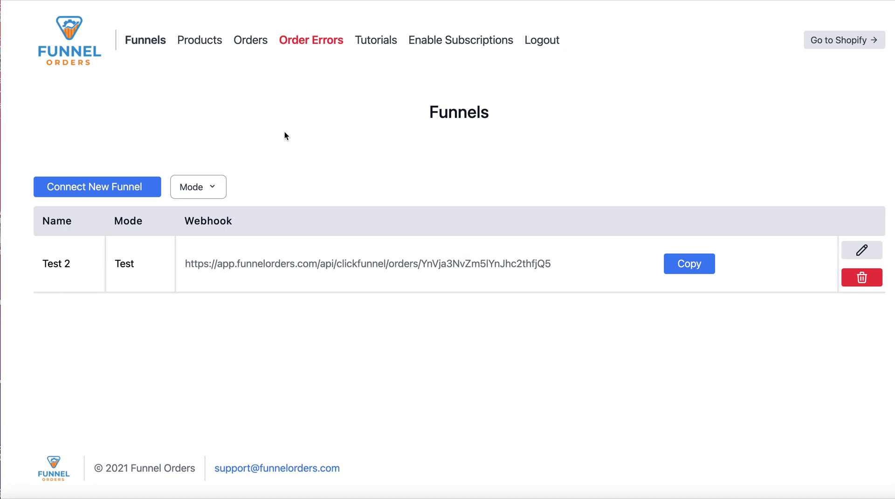
Open the Funnel Orders tutorials and look through the five tutorial videos on offer
{"action": "left_click", "coordinate": [378, 44]}
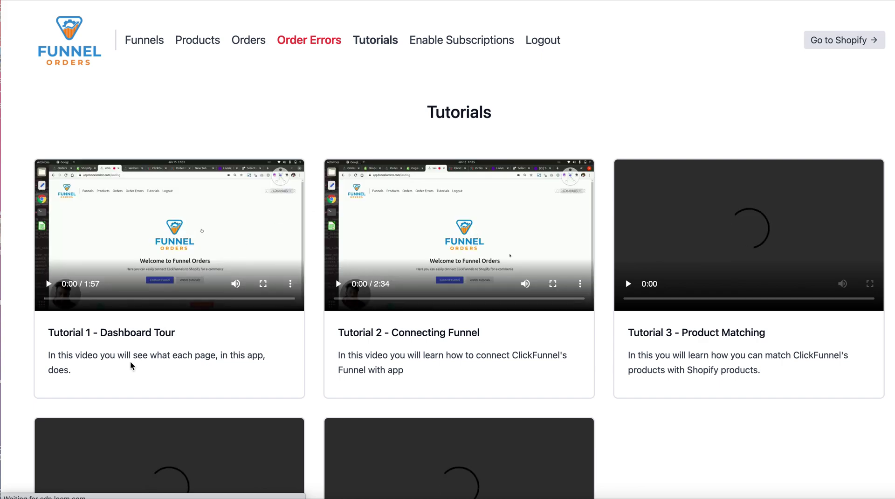
{"action": "scroll", "coordinate": [132, 366], "scroll_direction": "down", "scroll_amount": 3}
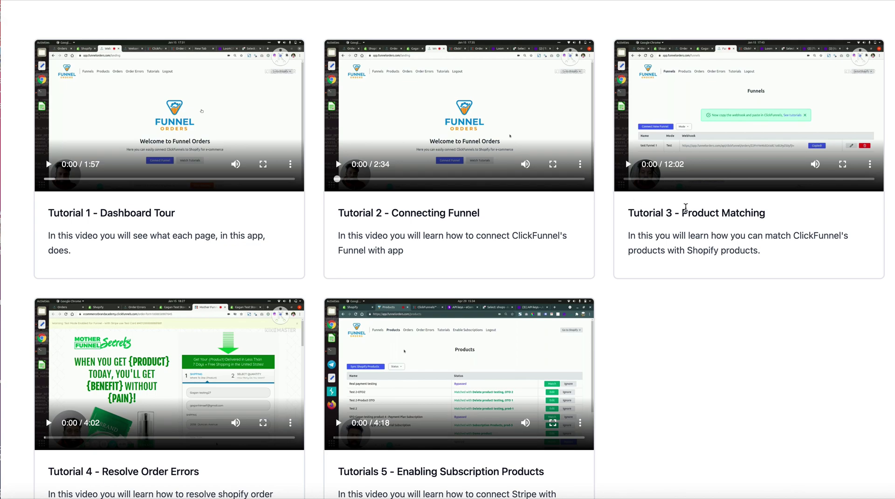
{"action": "scroll", "coordinate": [422, 295], "scroll_direction": "down", "scroll_amount": 3}
{"action": "scroll", "coordinate": [422, 292], "scroll_direction": "up", "scroll_amount": 6}
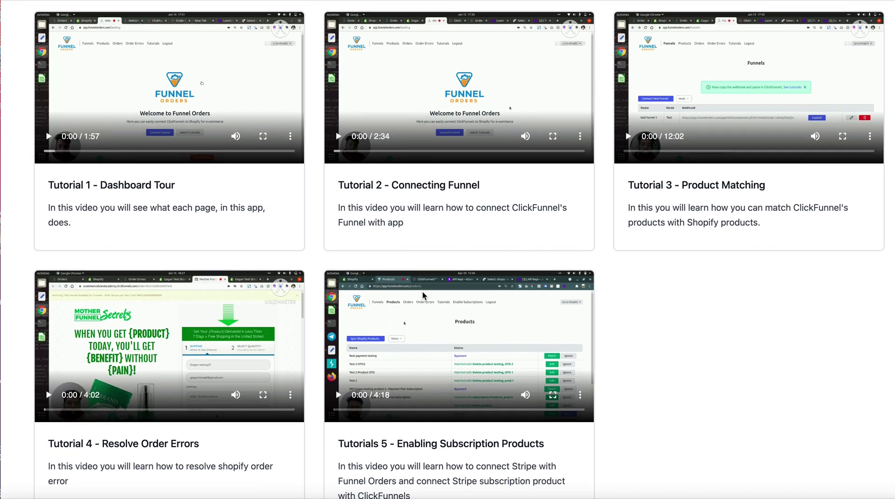
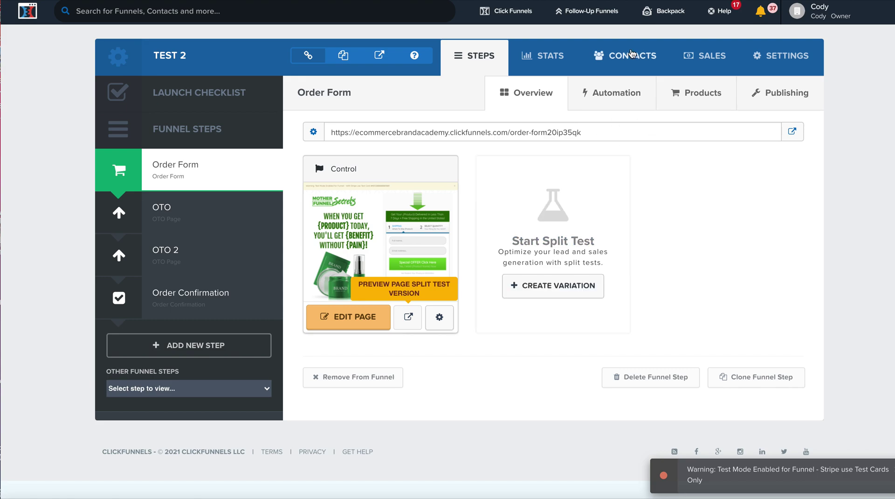
View the sales of the Test 2 funnel in ClickFunnels, and open the order list in the Shopify admin
{"action": "left_click", "coordinate": [699, 62]}
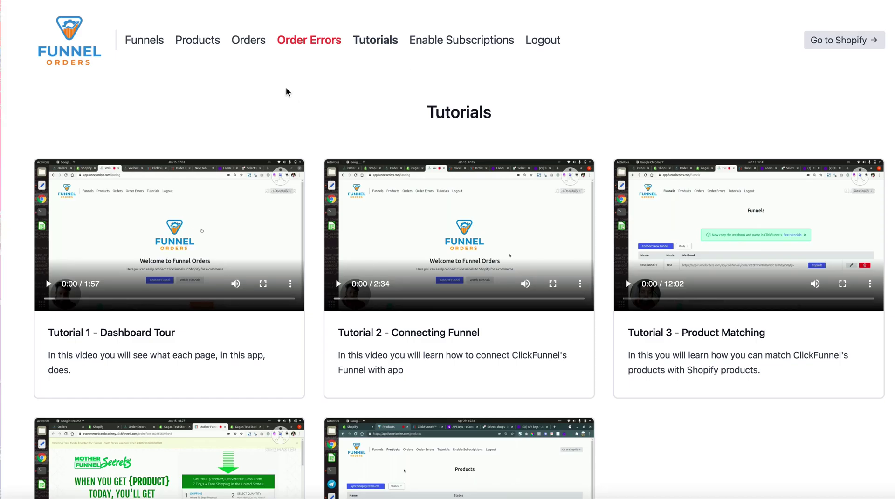
{"action": "left_click", "coordinate": [248, 38]}
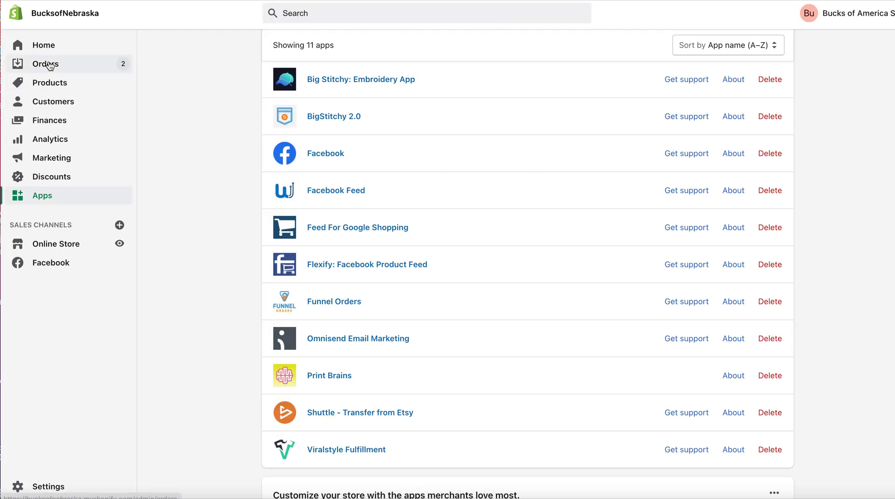
{"action": "left_click", "coordinate": [47, 63]}
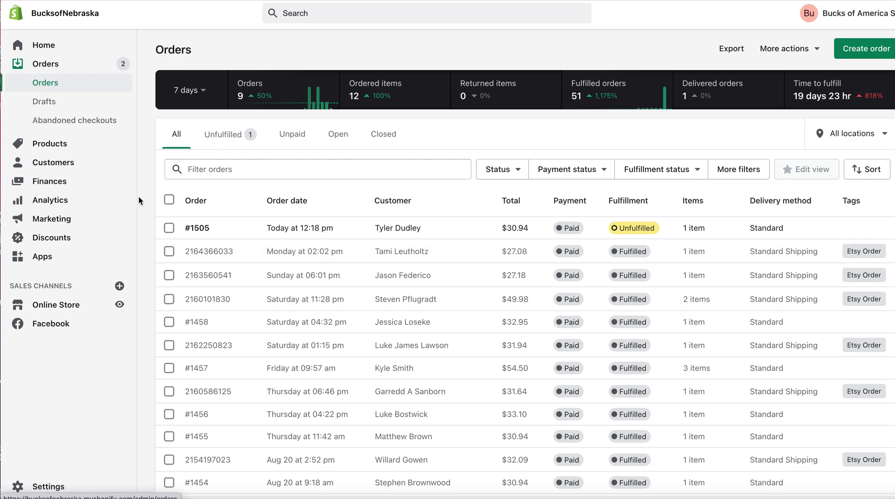
Return to the Shopify admin's home overview, and look through the store's installed apps
{"action": "left_click", "coordinate": [56, 50]}
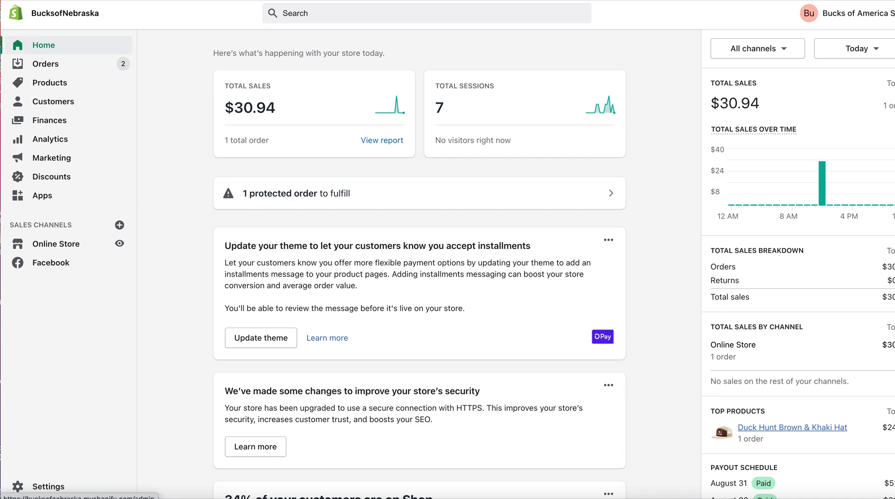
{"action": "key", "text": "ctrl+Tab"}
{"action": "key", "text": "ctrl+shift+Tab"}
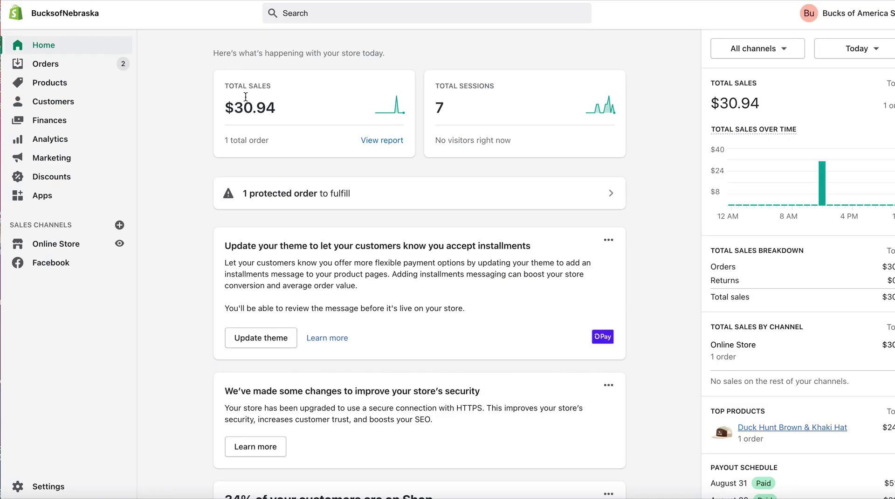
{"action": "left_click", "coordinate": [47, 195]}
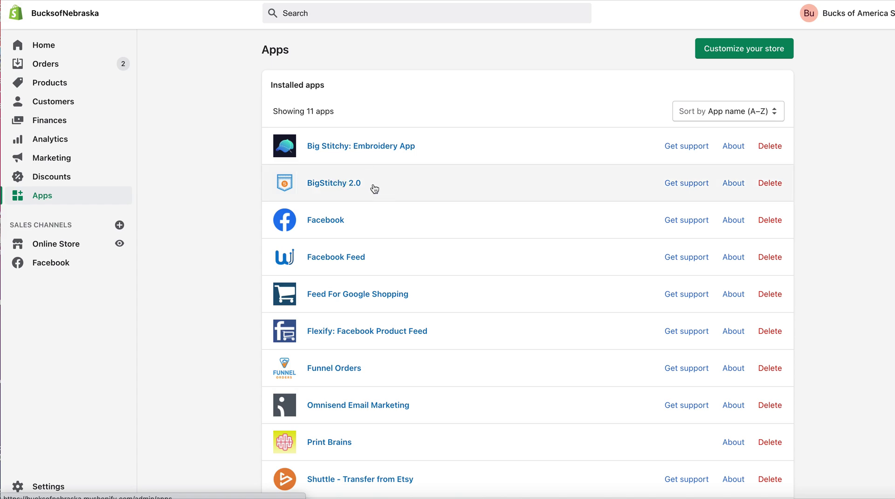
{"action": "scroll", "coordinate": [355, 192], "scroll_direction": "down", "scroll_amount": 3}
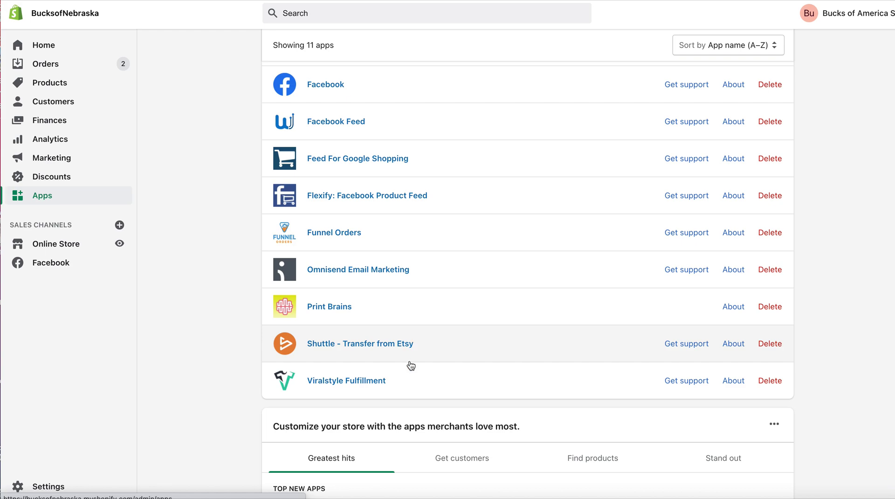
{"action": "scroll", "coordinate": [466, 260], "scroll_direction": "up", "scroll_amount": 1}
{"action": "scroll", "coordinate": [466, 260], "scroll_direction": "up", "scroll_amount": 3}
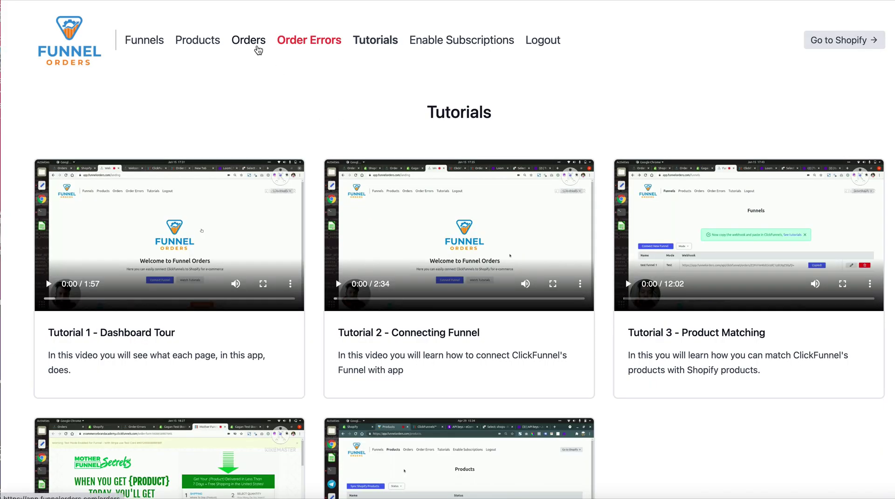
Check the orders and tutorials in Funnel Orders, and open the BigStitchy 2.0 app from the Shopify admin
{"action": "left_click", "coordinate": [258, 50]}
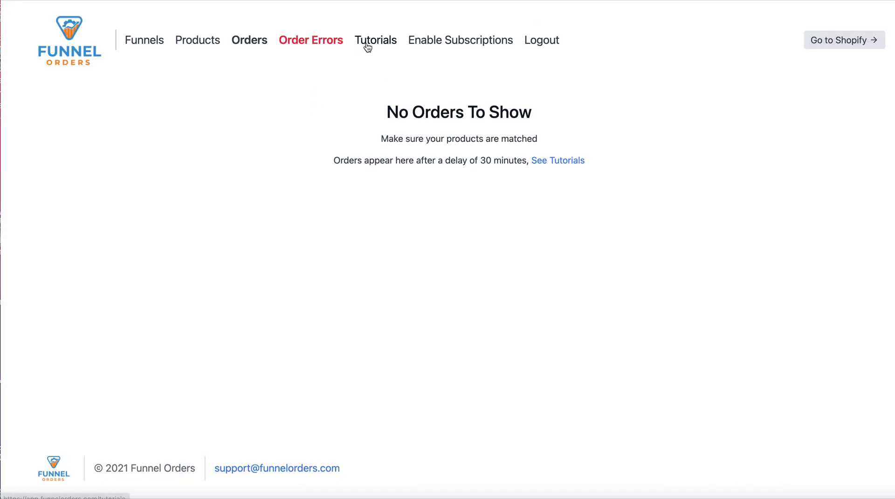
{"action": "left_click", "coordinate": [367, 44]}
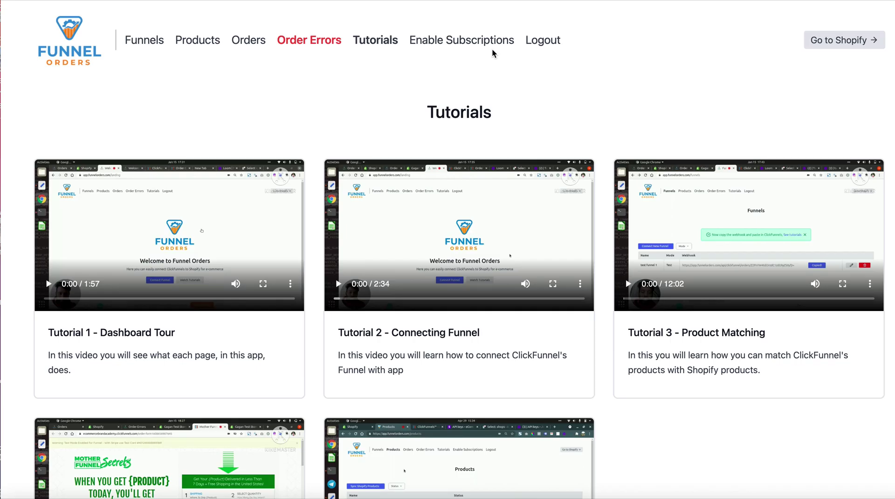
{"action": "left_click", "coordinate": [248, 41]}
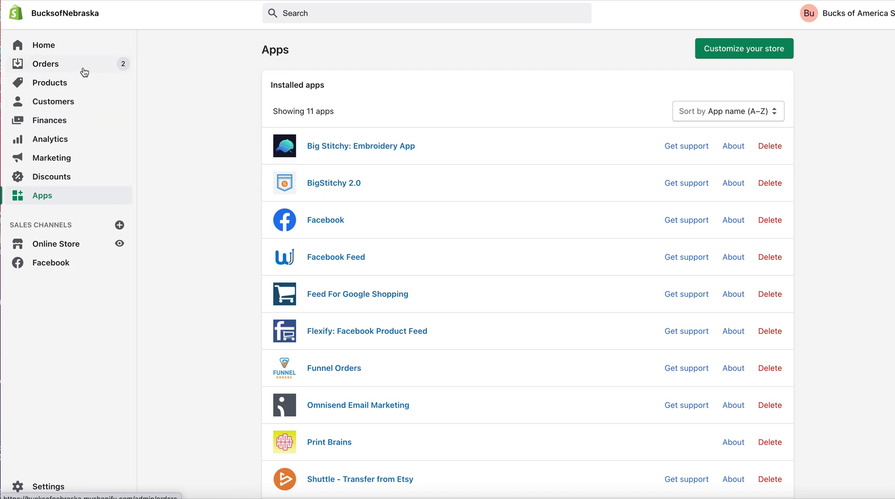
{"action": "left_click", "coordinate": [342, 191]}
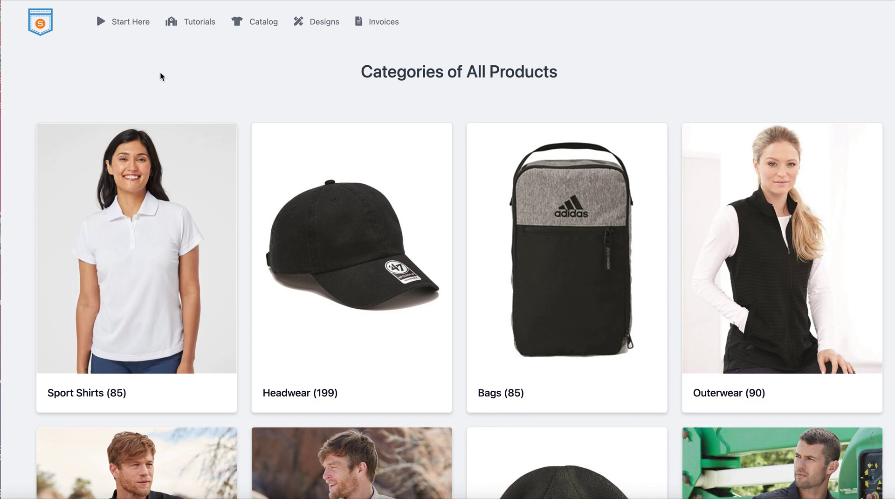
Open the Viralstyle Fulfillment app from the Shopify admin's installed apps, and view its orders
{"action": "left_click", "coordinate": [135, 28]}
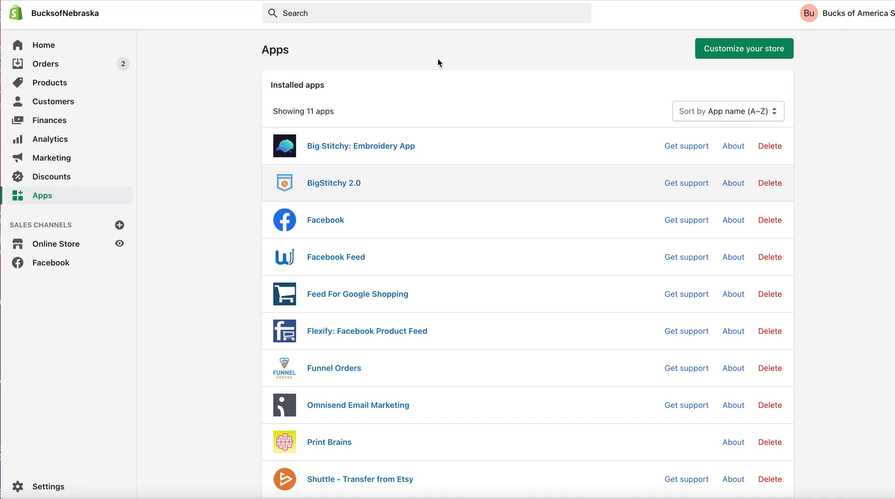
{"action": "scroll", "coordinate": [421, 333], "scroll_direction": "down", "scroll_amount": 3}
{"action": "left_click", "coordinate": [332, 434]}
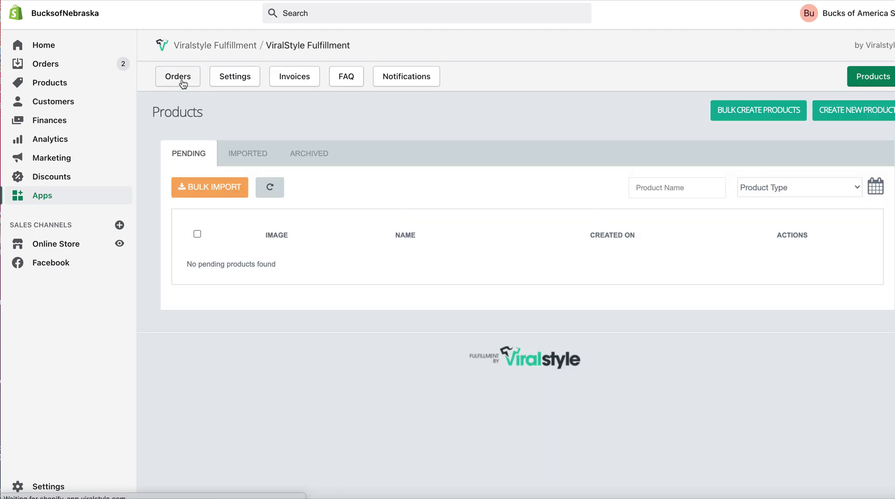
{"action": "left_click", "coordinate": [182, 83]}
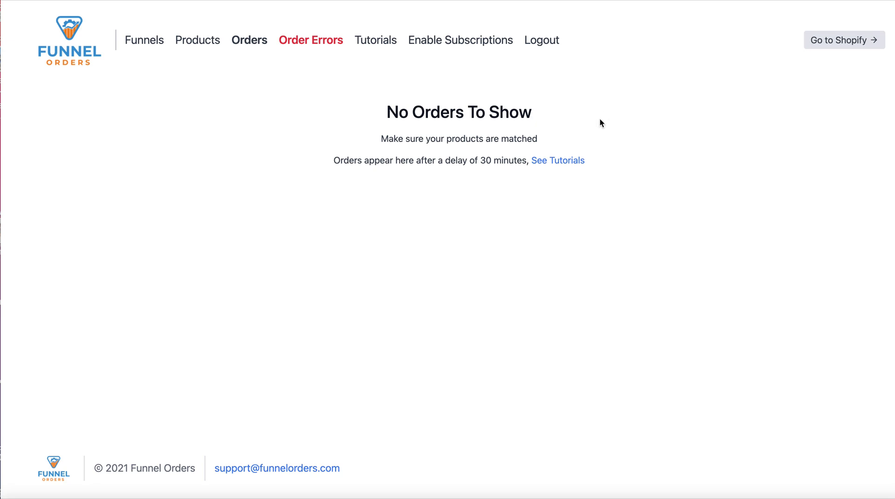
View the connected funnels in Funnel Orders, and switch to BigStitchy 2.0 to look through its tutorial videos
{"action": "left_click", "coordinate": [144, 40]}
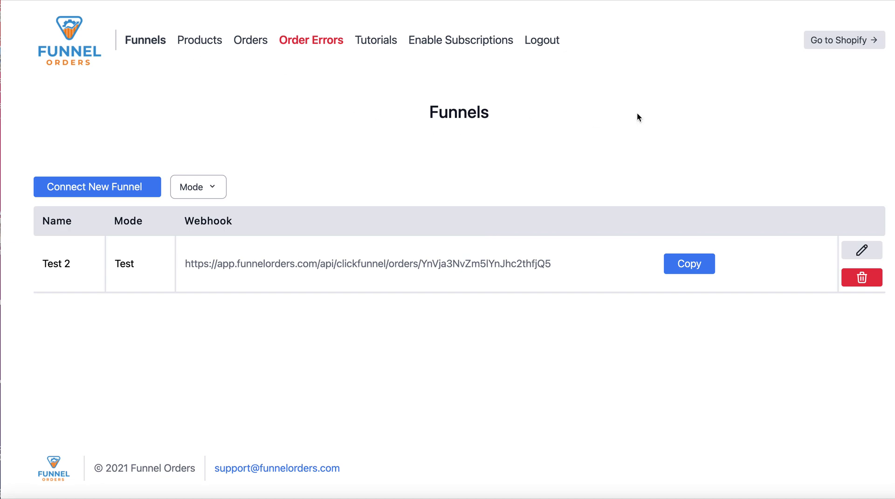
{"action": "left_click", "coordinate": [380, 46]}
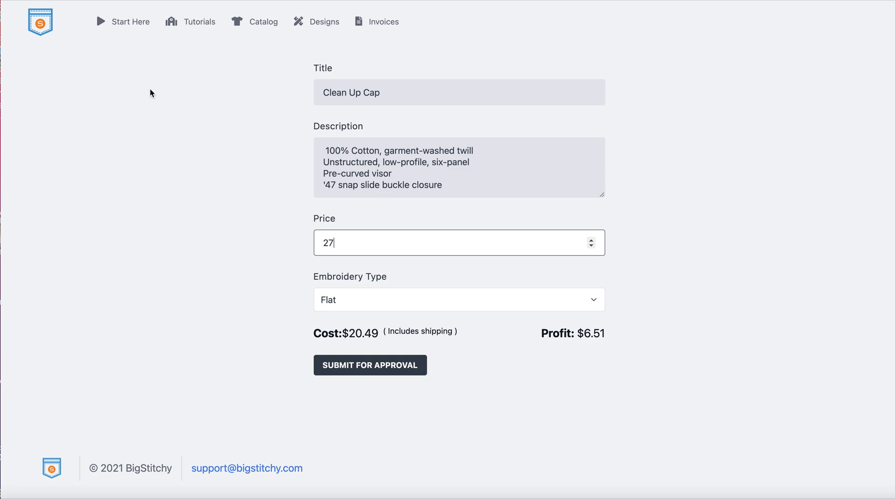
{"action": "left_click", "coordinate": [188, 23]}
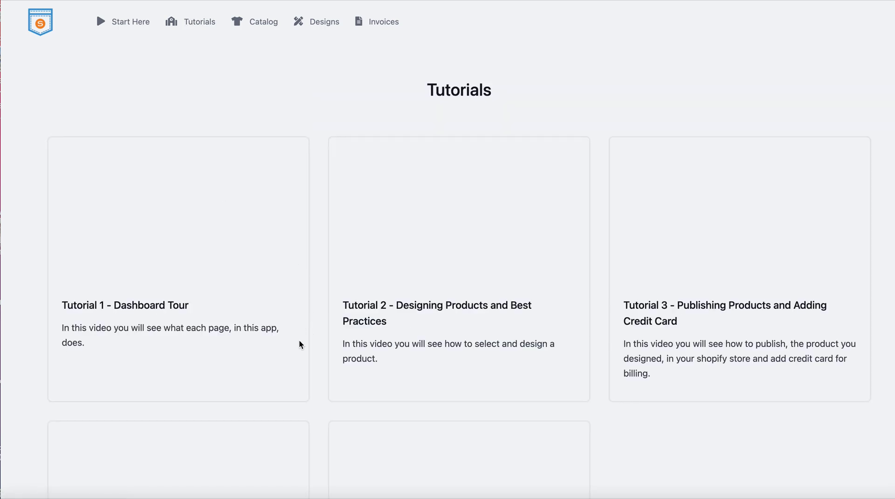
{"action": "scroll", "coordinate": [299, 344], "scroll_direction": "down", "scroll_amount": 5}
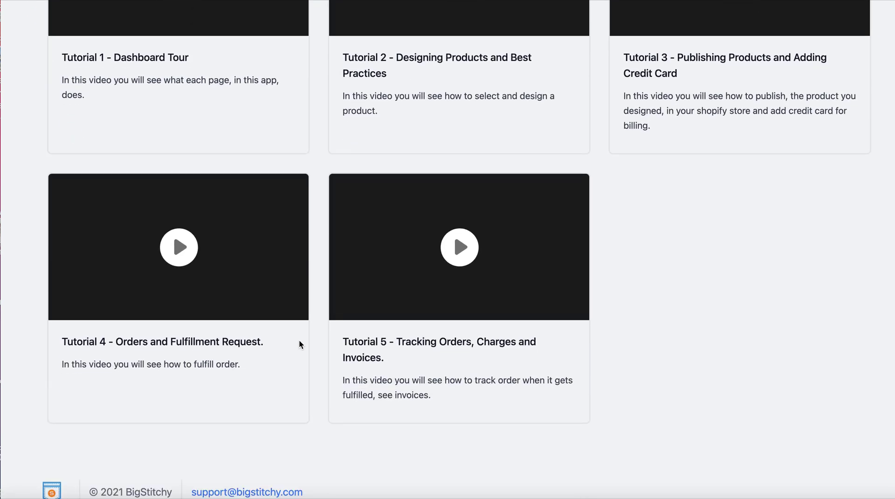